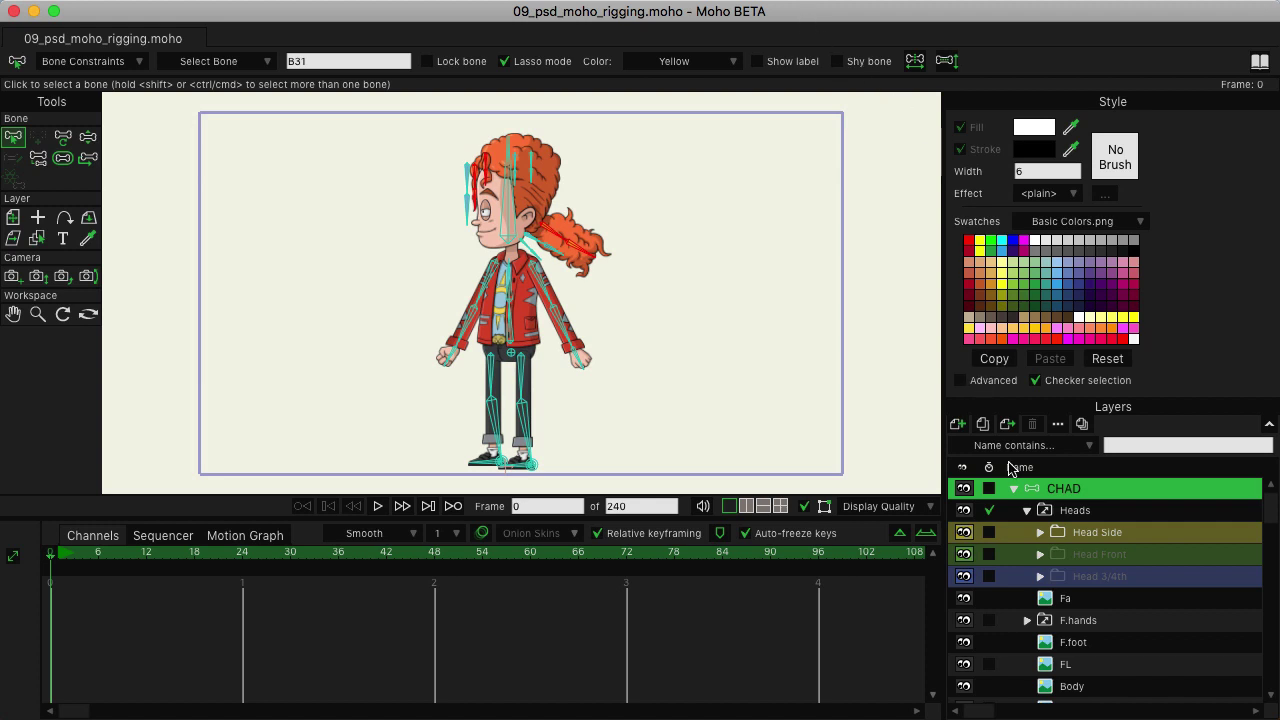
Switch the Heads switch layer to Head 3/4th and zoom in on Chad's head.
right_click(1046, 514)
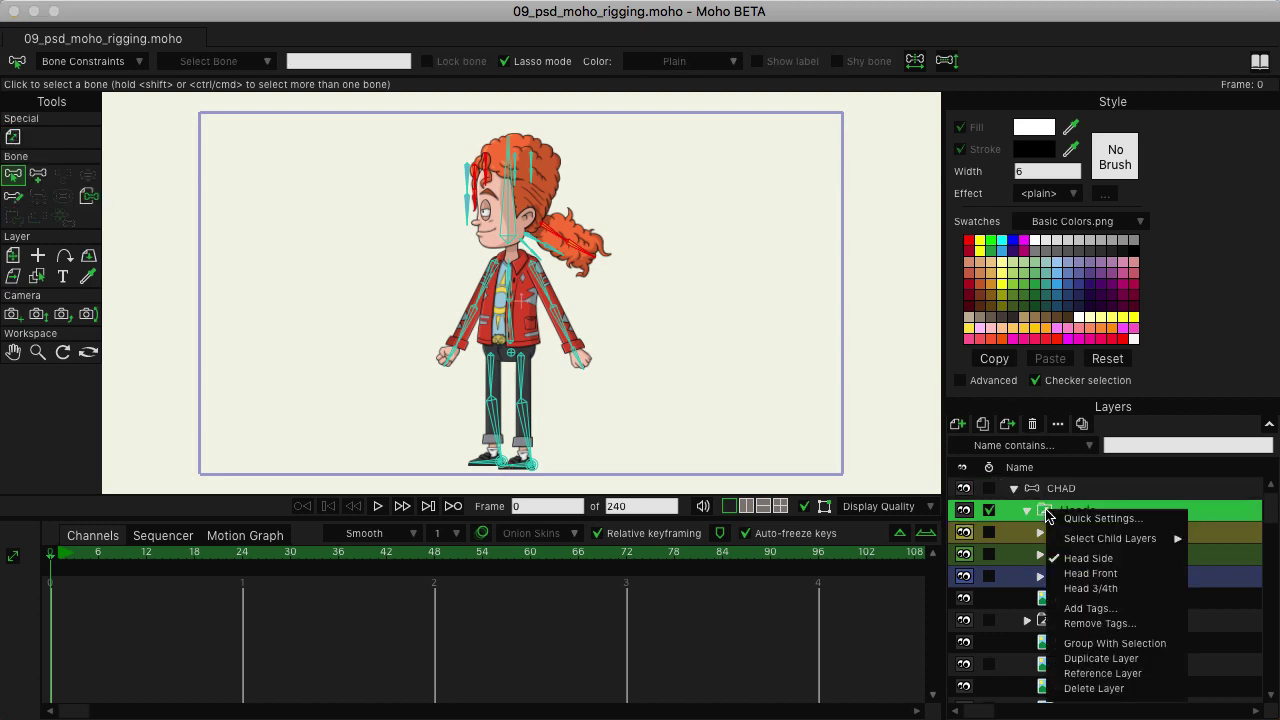
left_click(1108, 590)
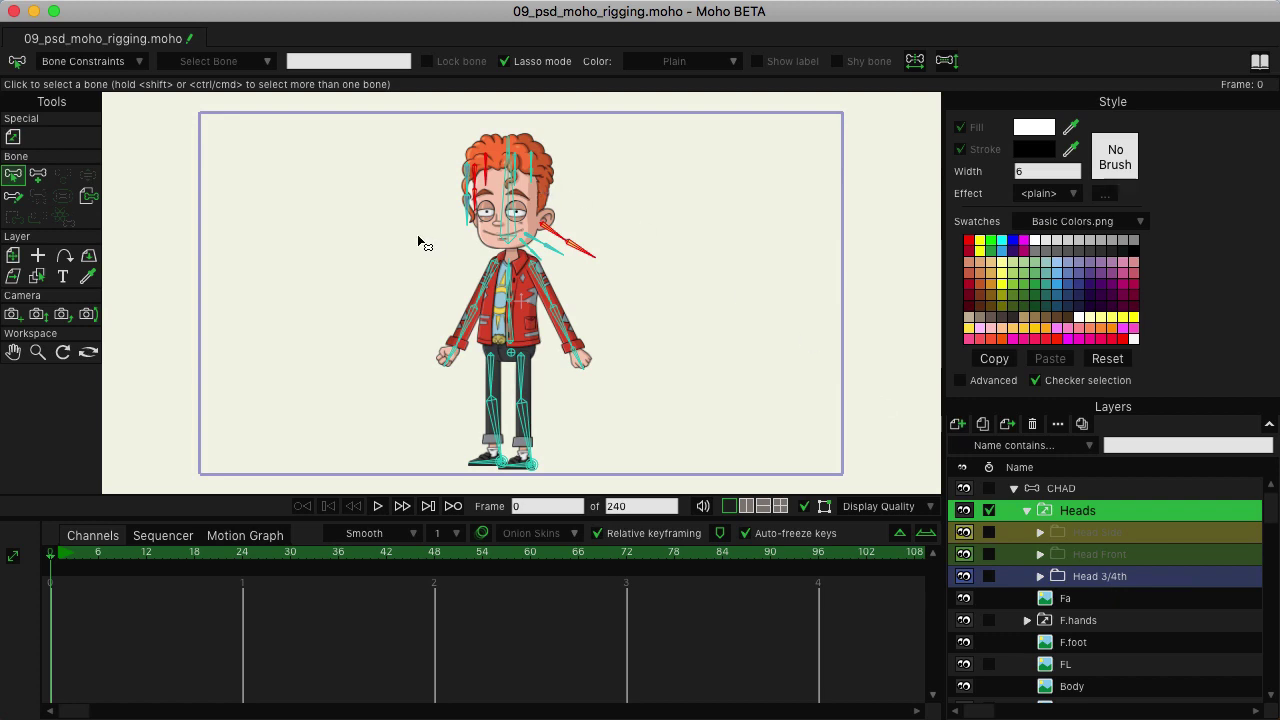
scroll(425, 244, "up", 3)
scroll(628, 238, "up", 4)
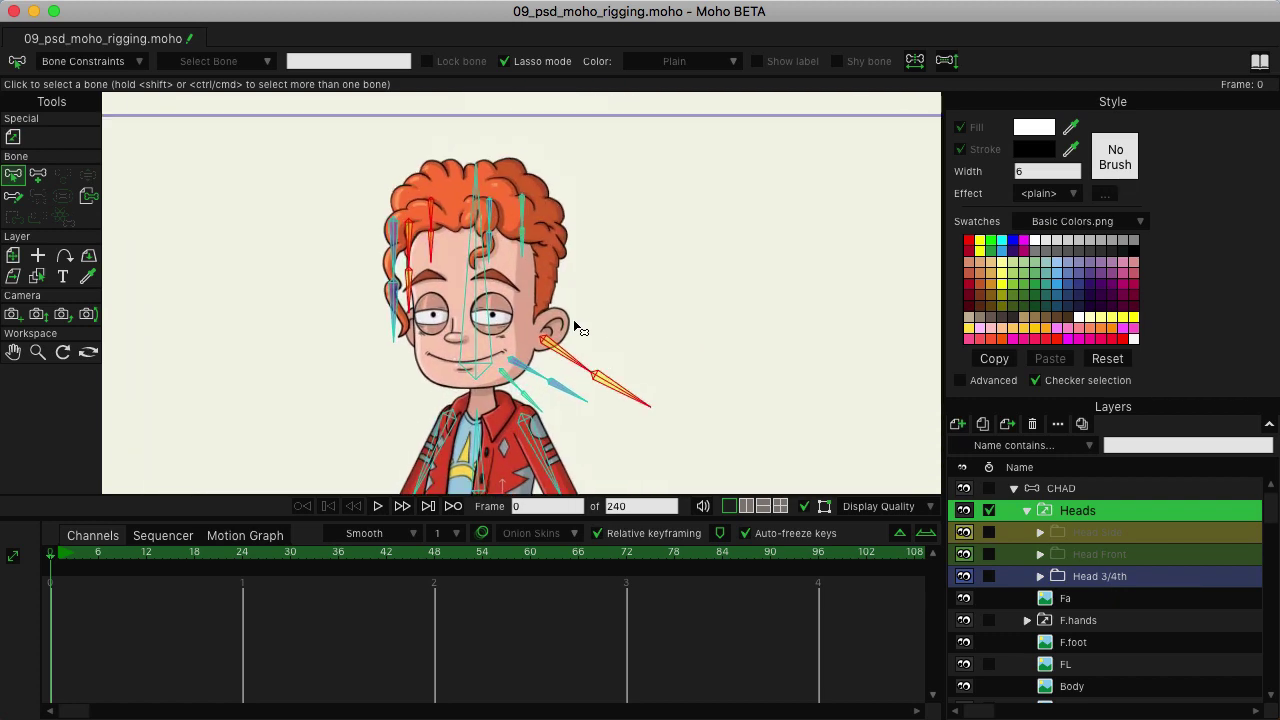
scroll(525, 298, "up", 2)
scroll(531, 297, "up", 1)
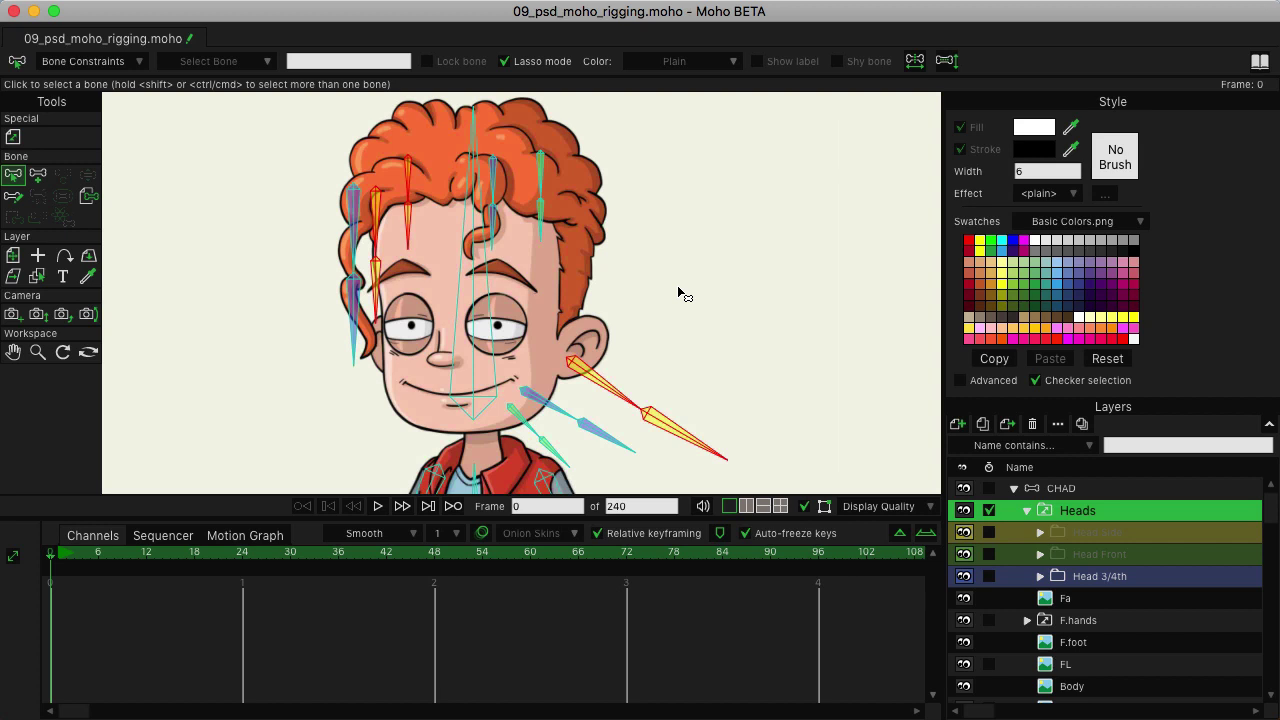
On the CHAD layer, select the yellow ear, green jaw and hair bones and hide them.
left_click(1063, 489)
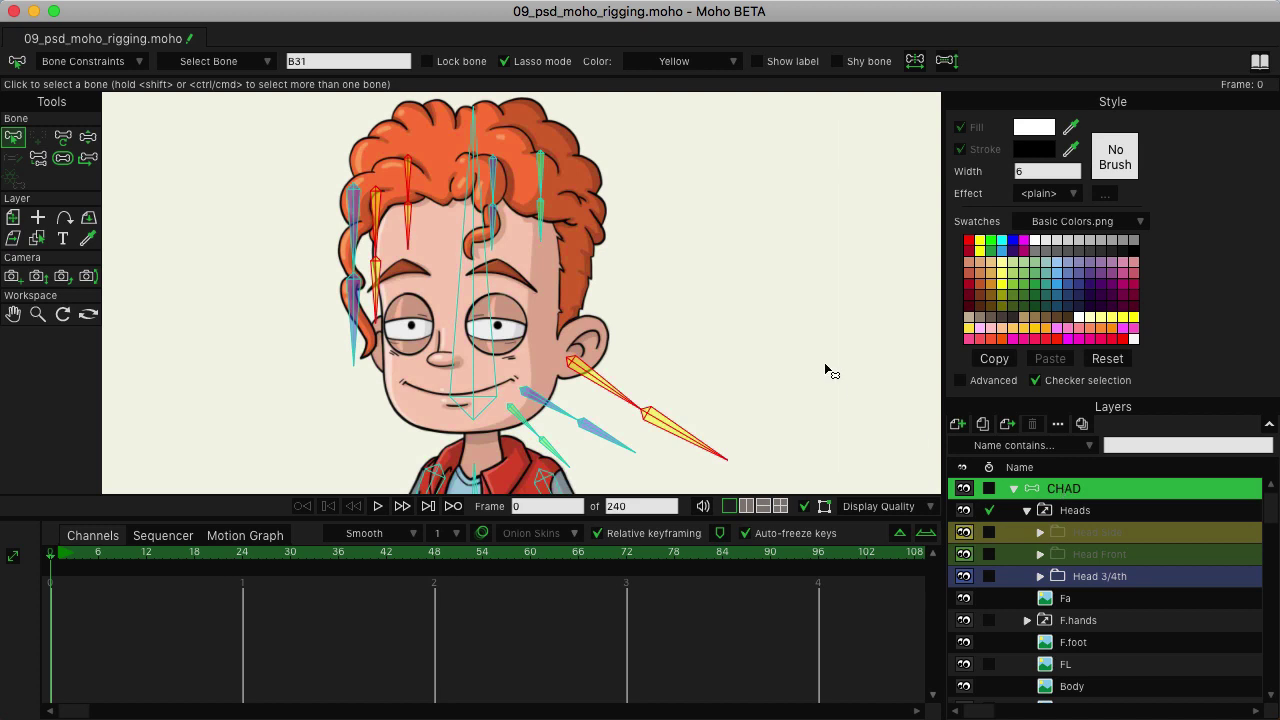
left_click(781, 369)
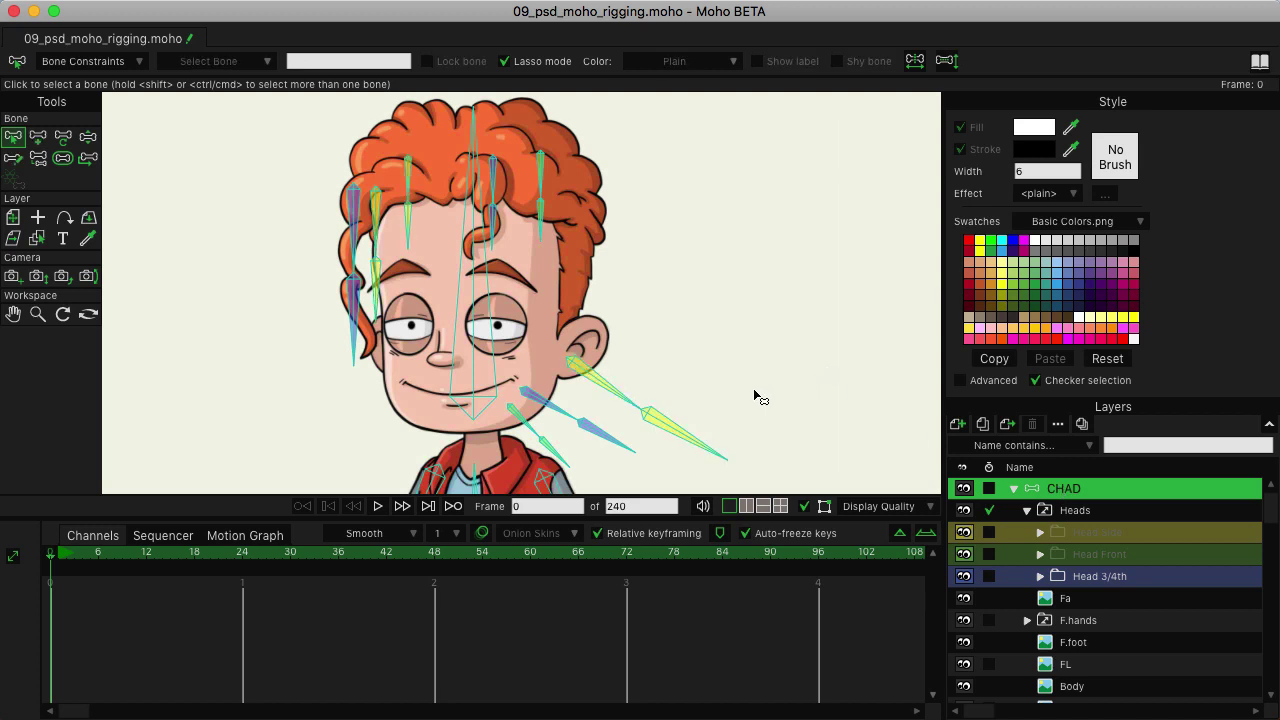
left_click(658, 426)
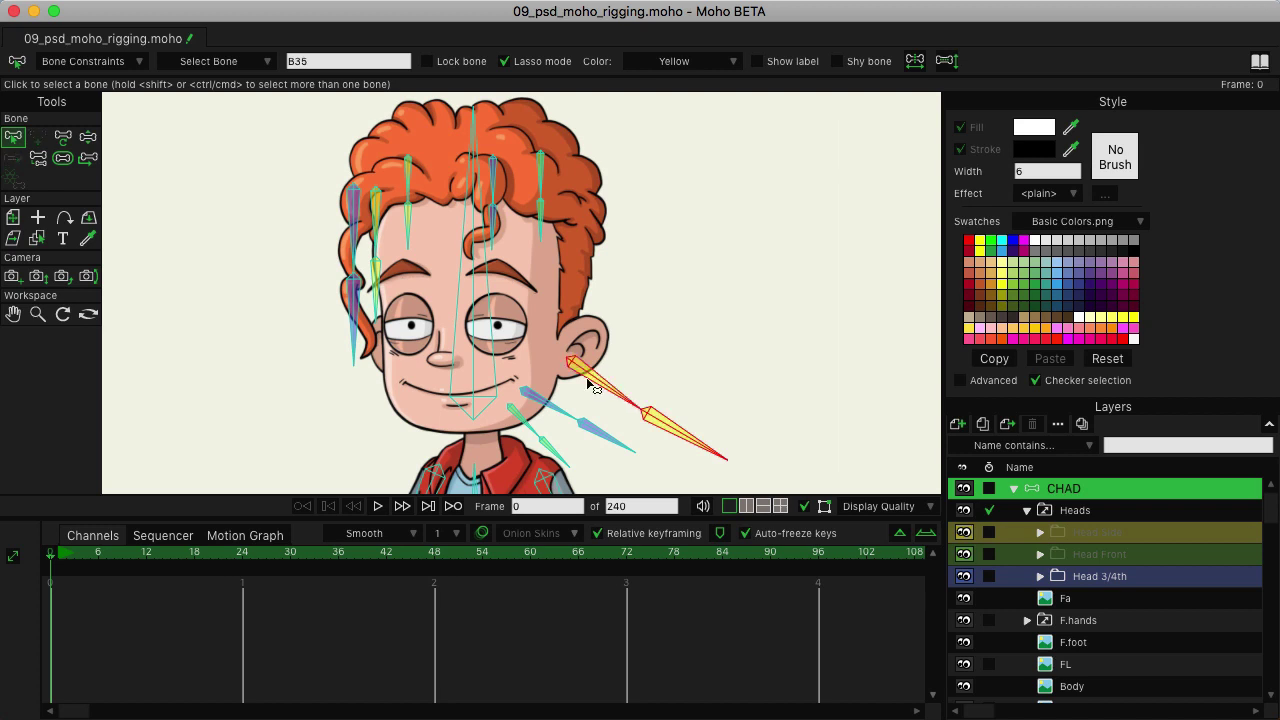
left_click(518, 421)
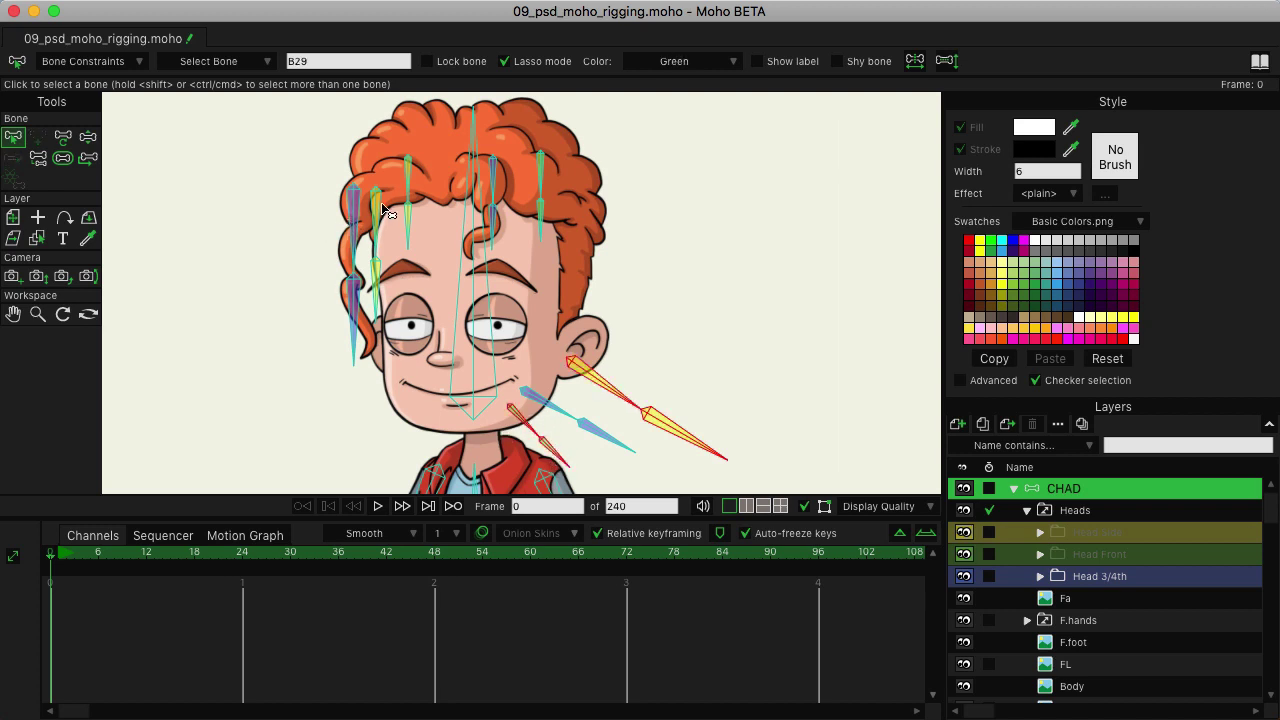
left_click(373, 275, "shift")
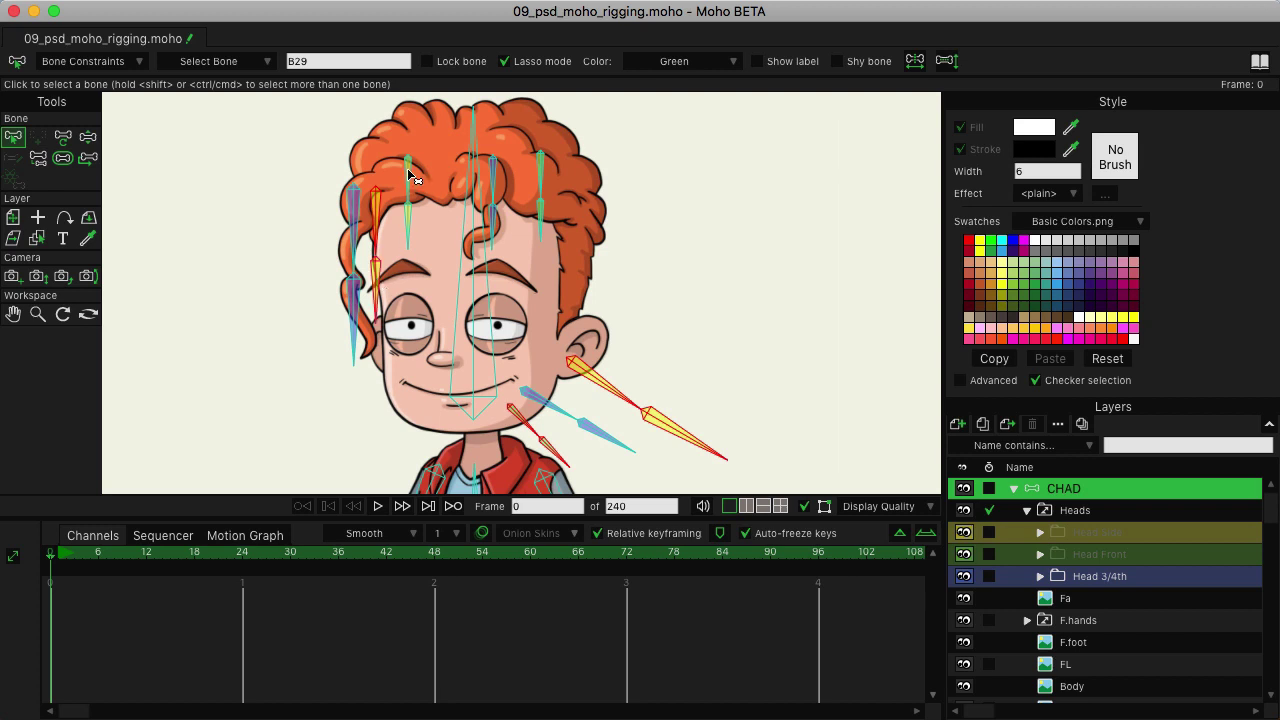
left_click(411, 240, "shift")
left_click(540, 176, "shift")
left_click(542, 172, "shift")
left_click(540, 215, "shift")
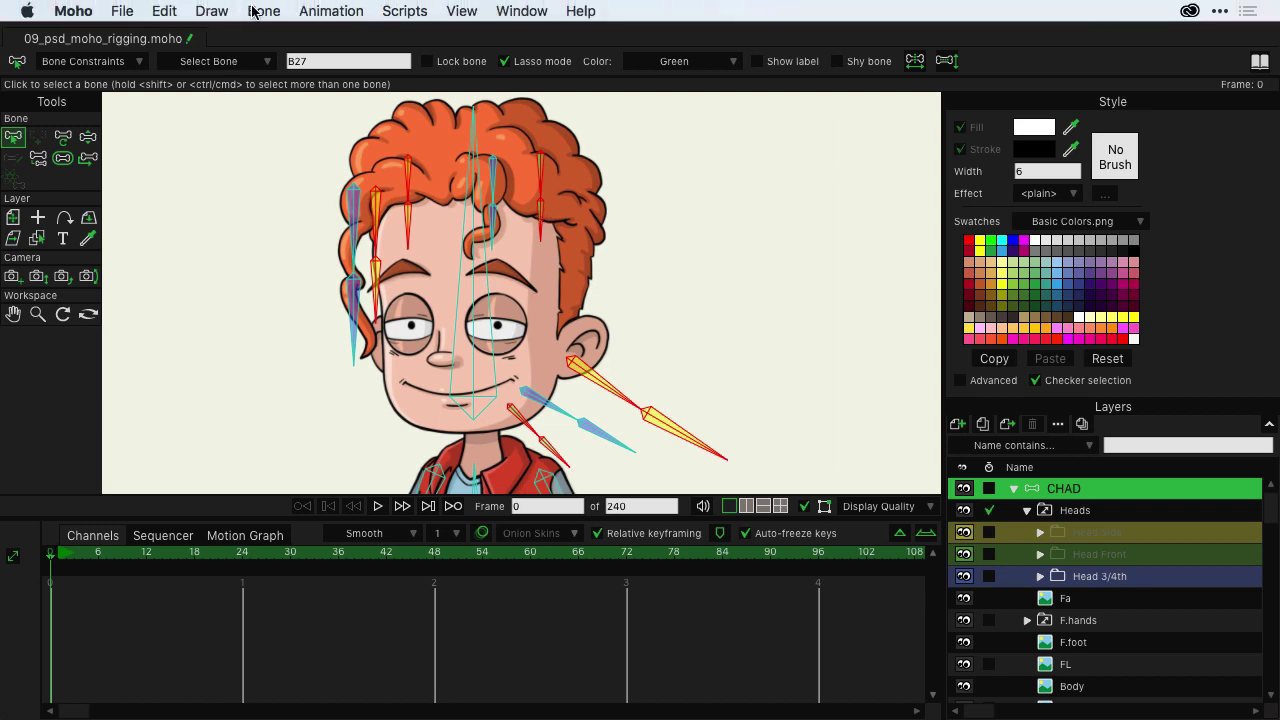
left_click(253, 11)
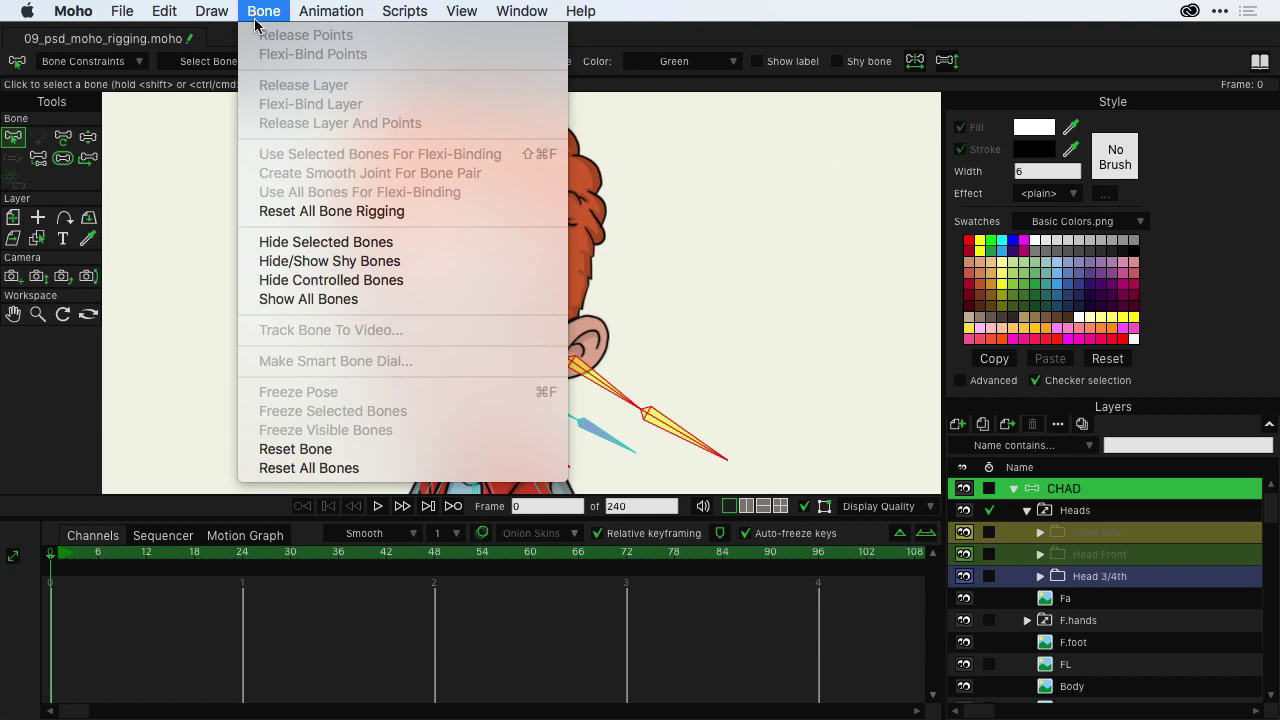
left_click(276, 242)
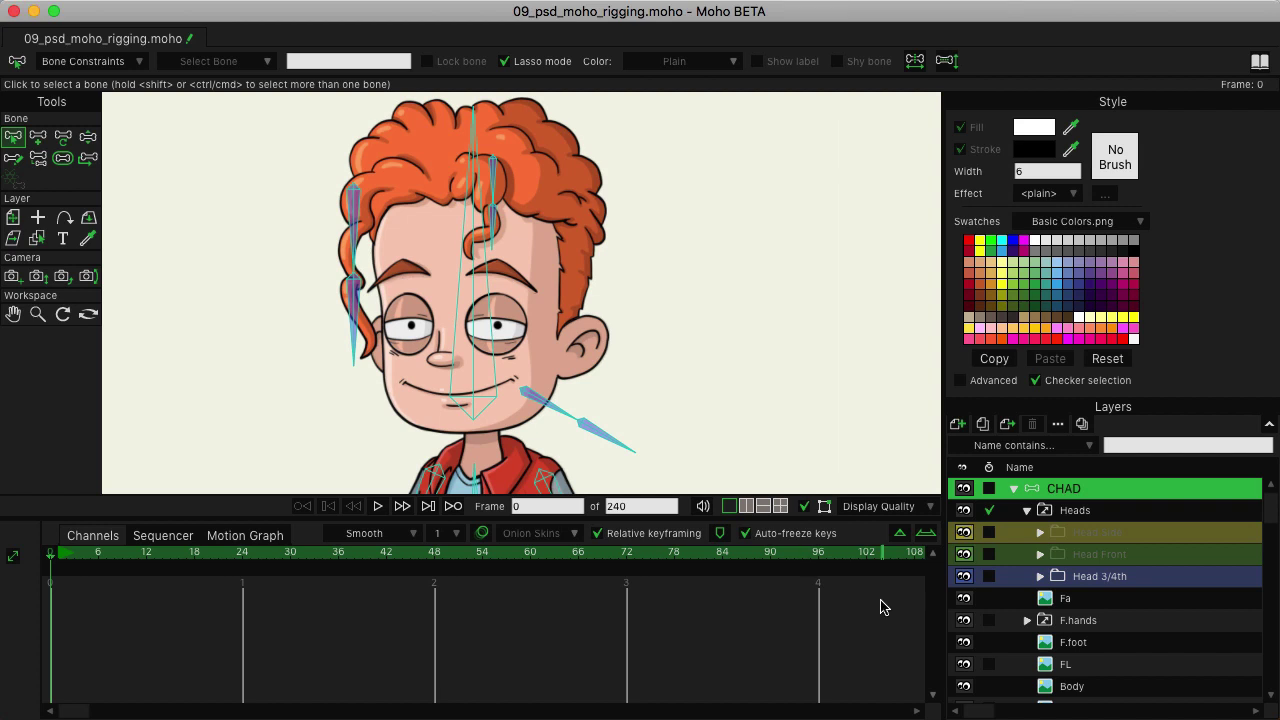
Make the B.hair_3/4th back hair layer visible and active.
scroll(1104, 620, "down", 3)
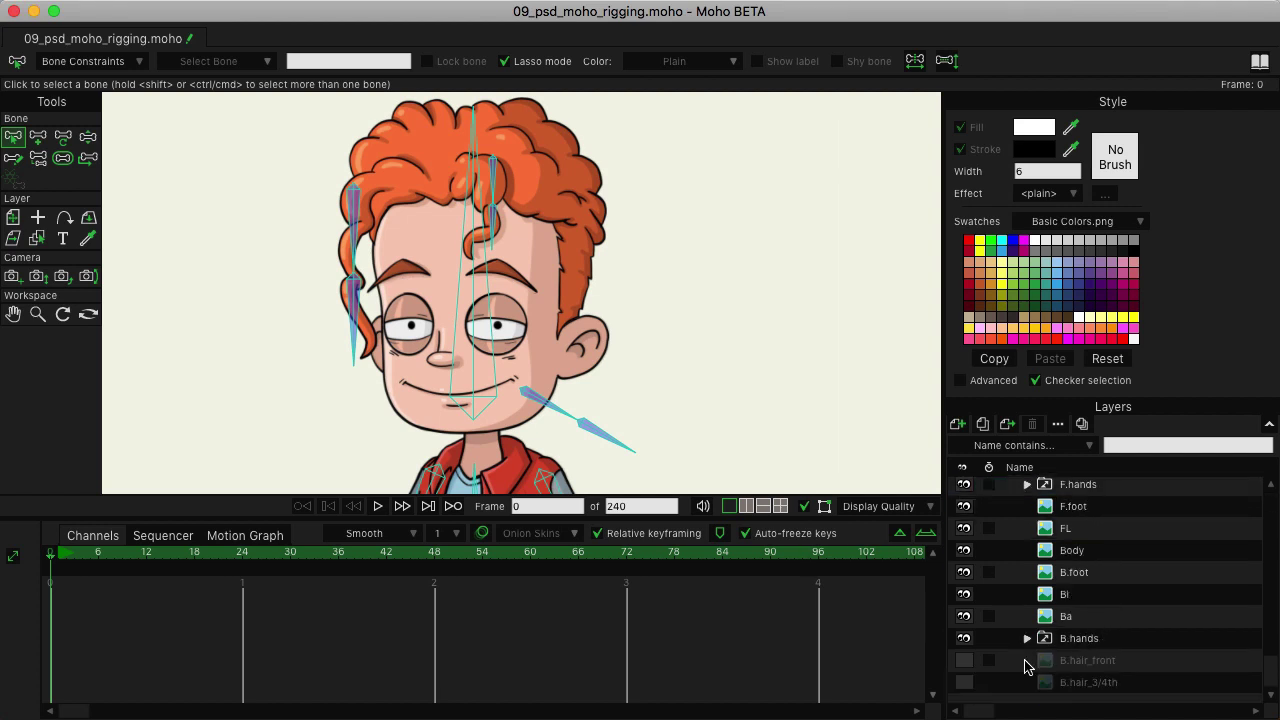
left_click(964, 688)
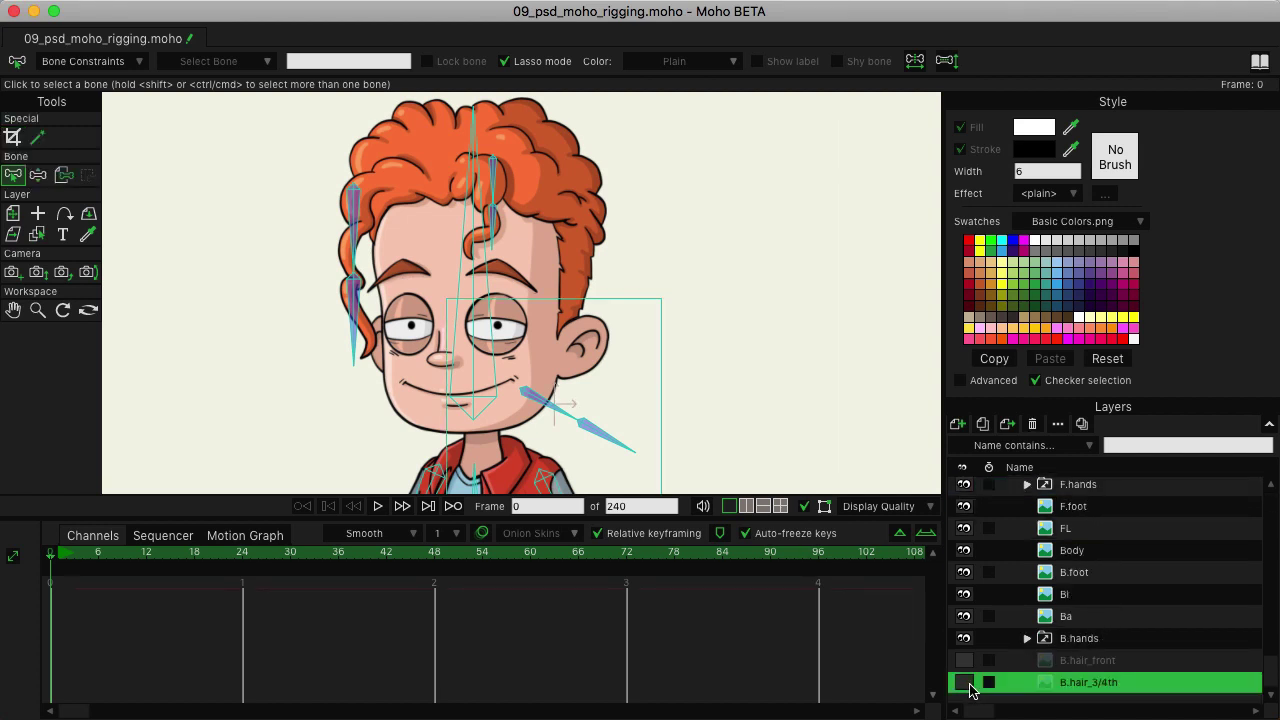
left_click(964, 688)
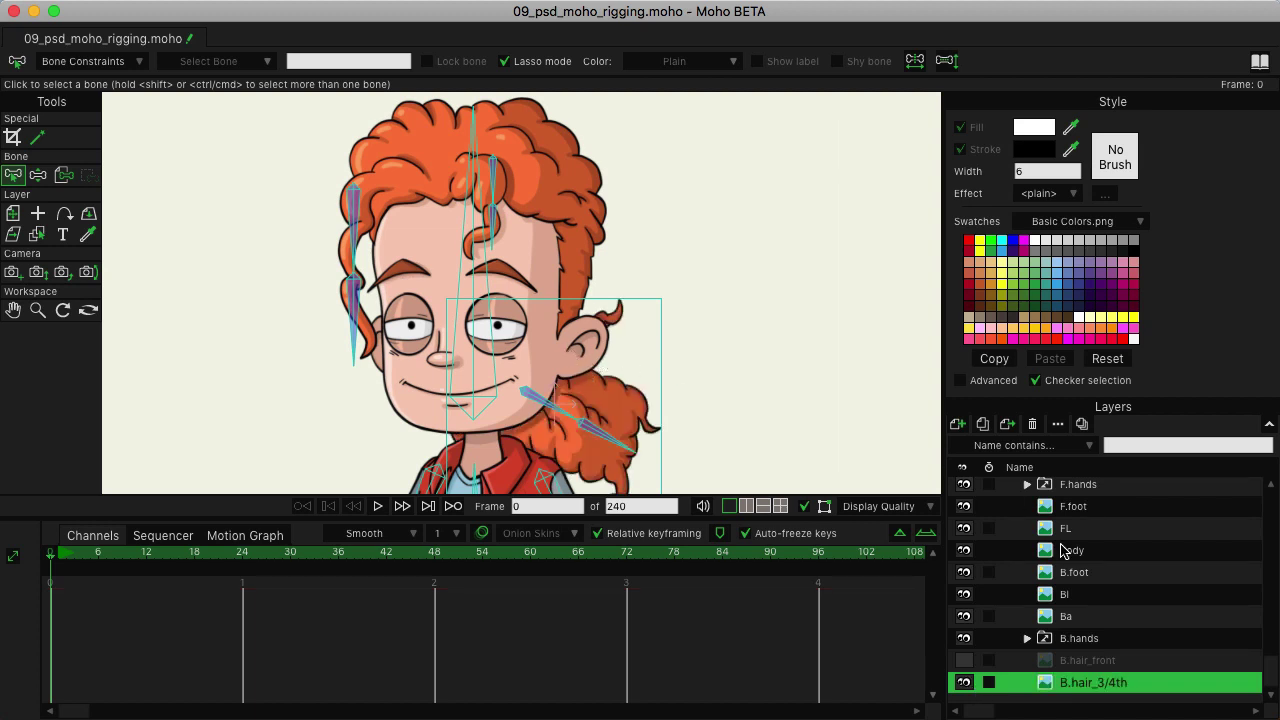
scroll(1104, 590, "up", 3)
scroll(1115, 594, "left", 2)
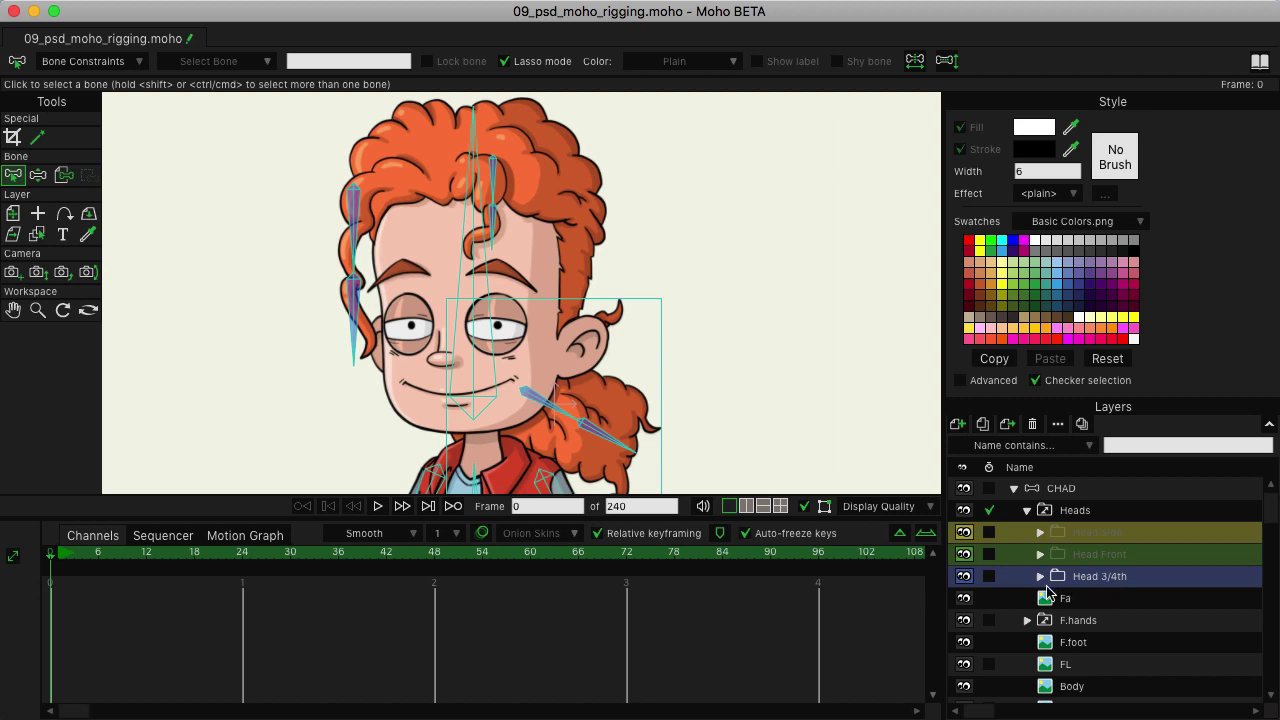
Add a new vector layer above Heads and name it 'Mesh 3/4 Top'.
left_click(1075, 518)
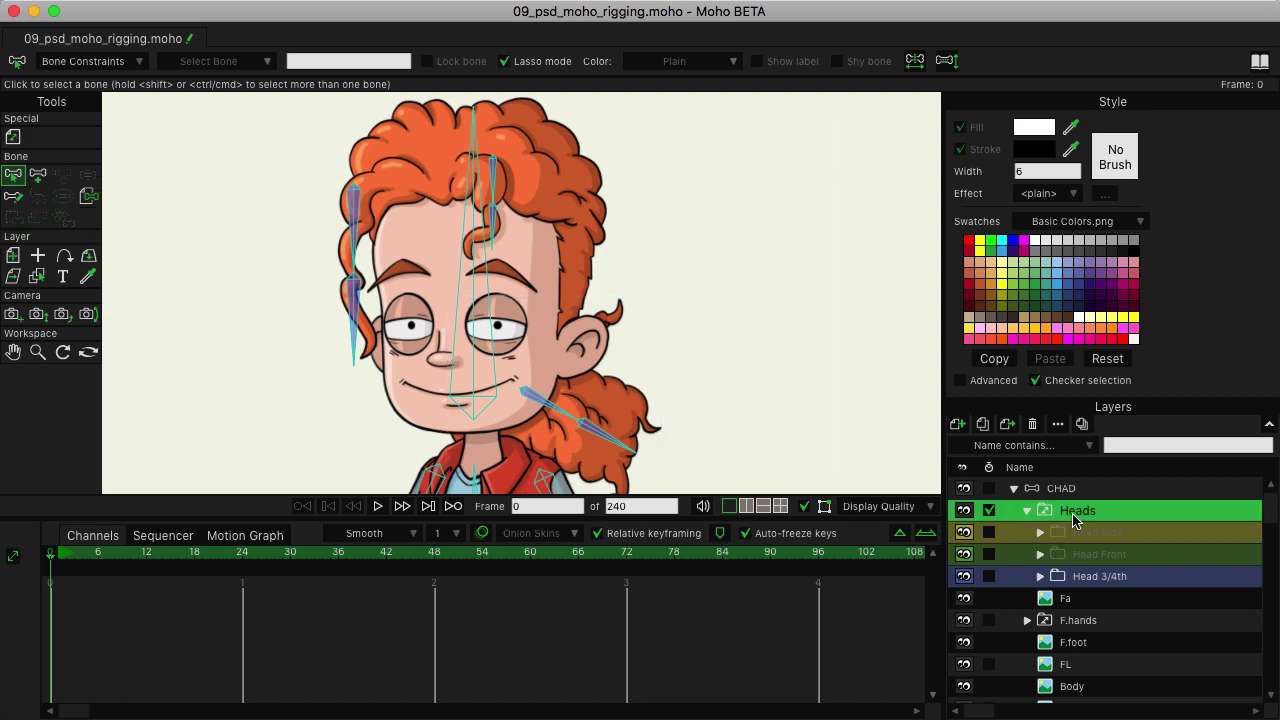
left_click(958, 425)
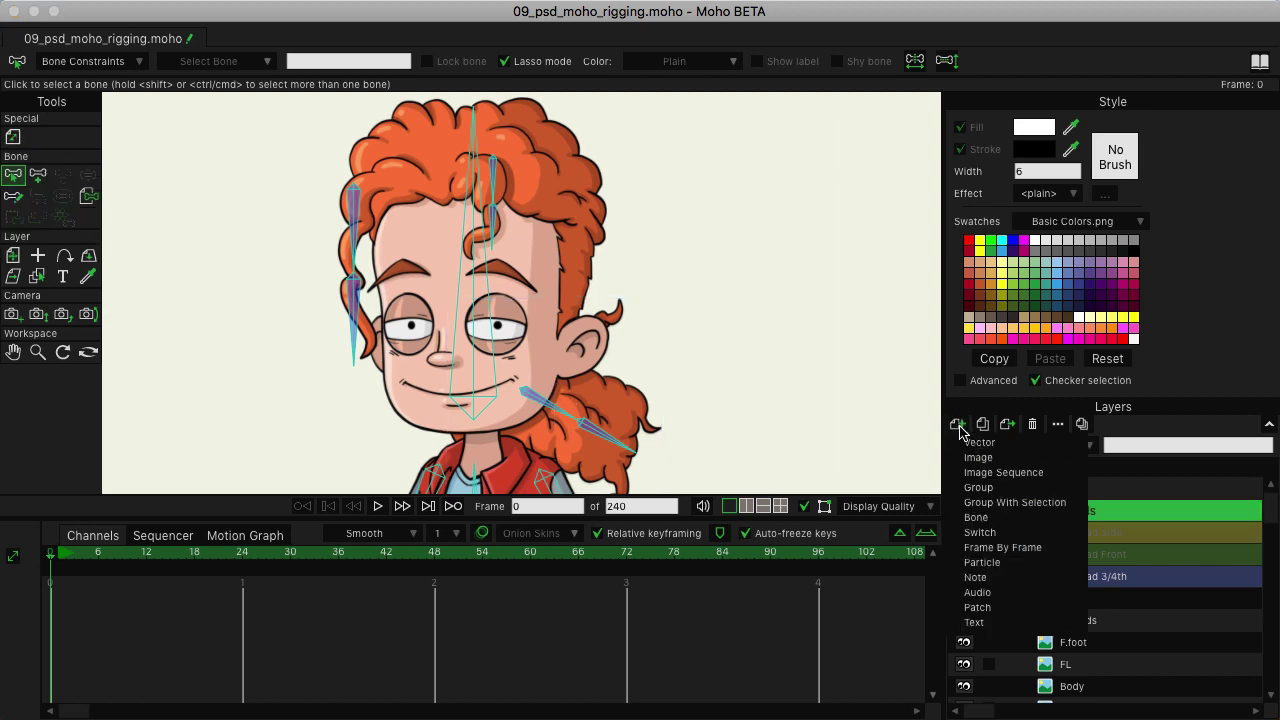
left_click(965, 445)
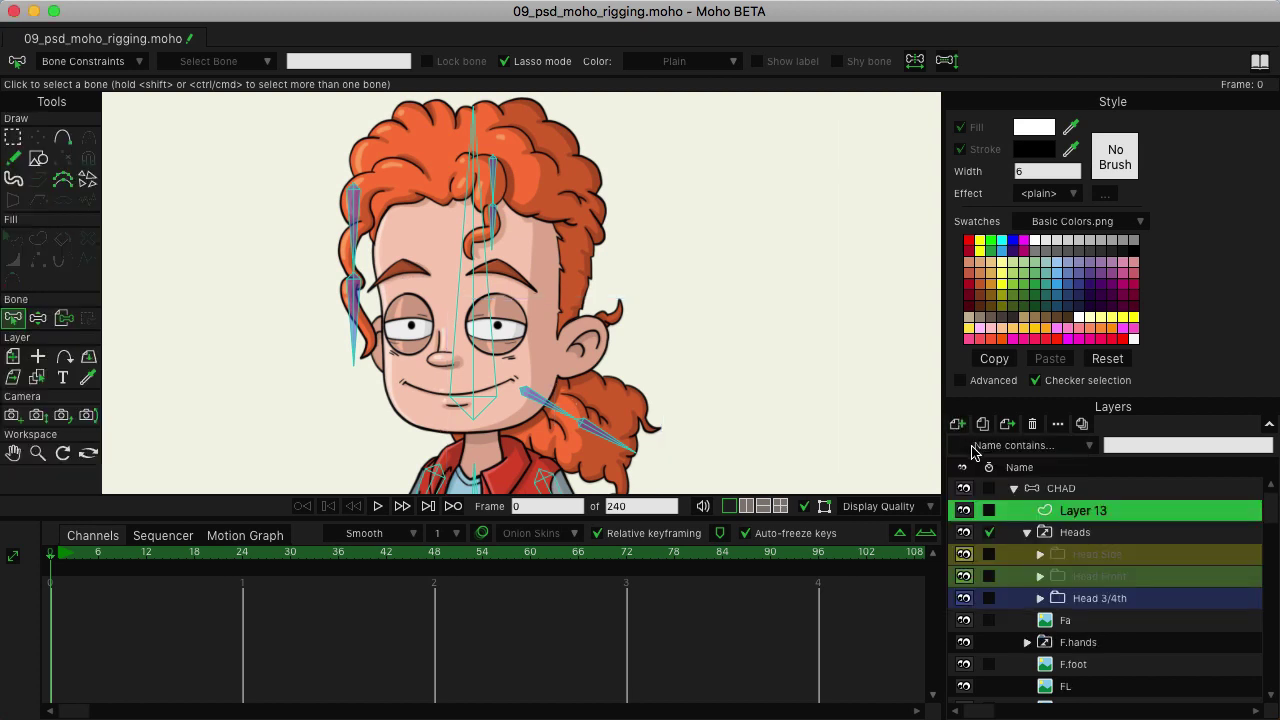
double_click(1094, 512)
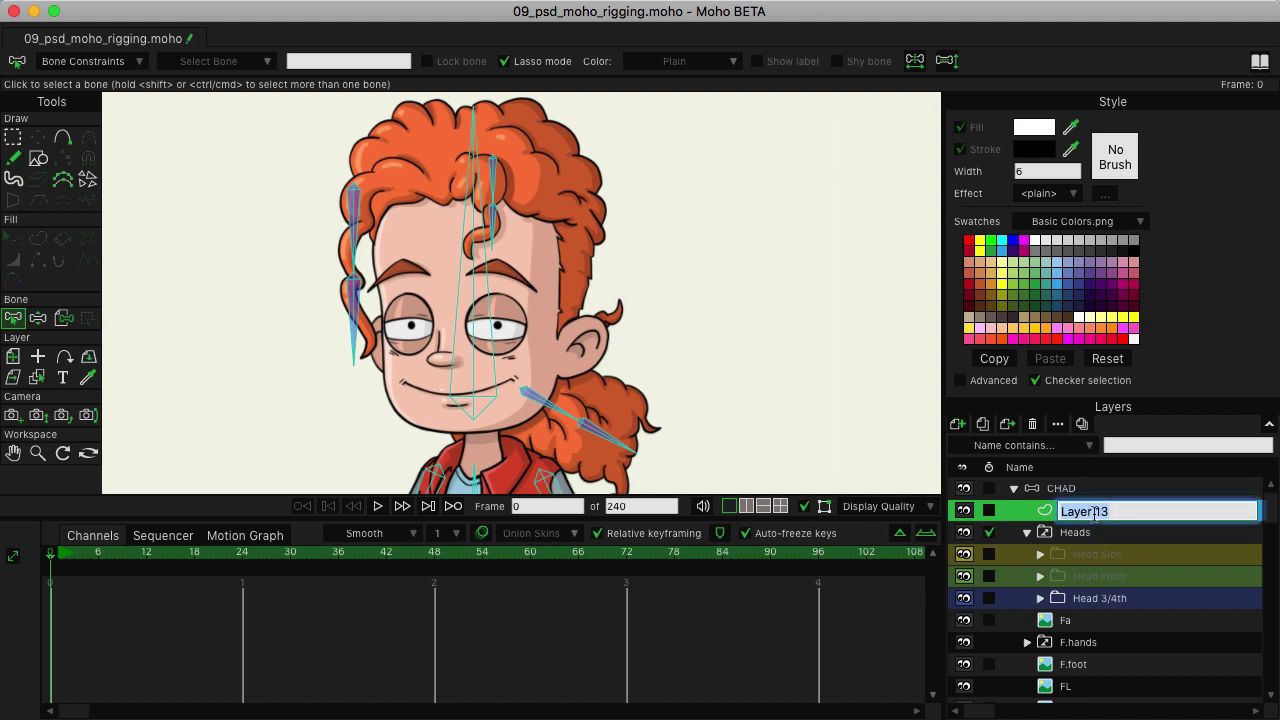
type("Mesh 3/4 Tpo")
key("BackSpace")
key("BackSpace")
type("op")
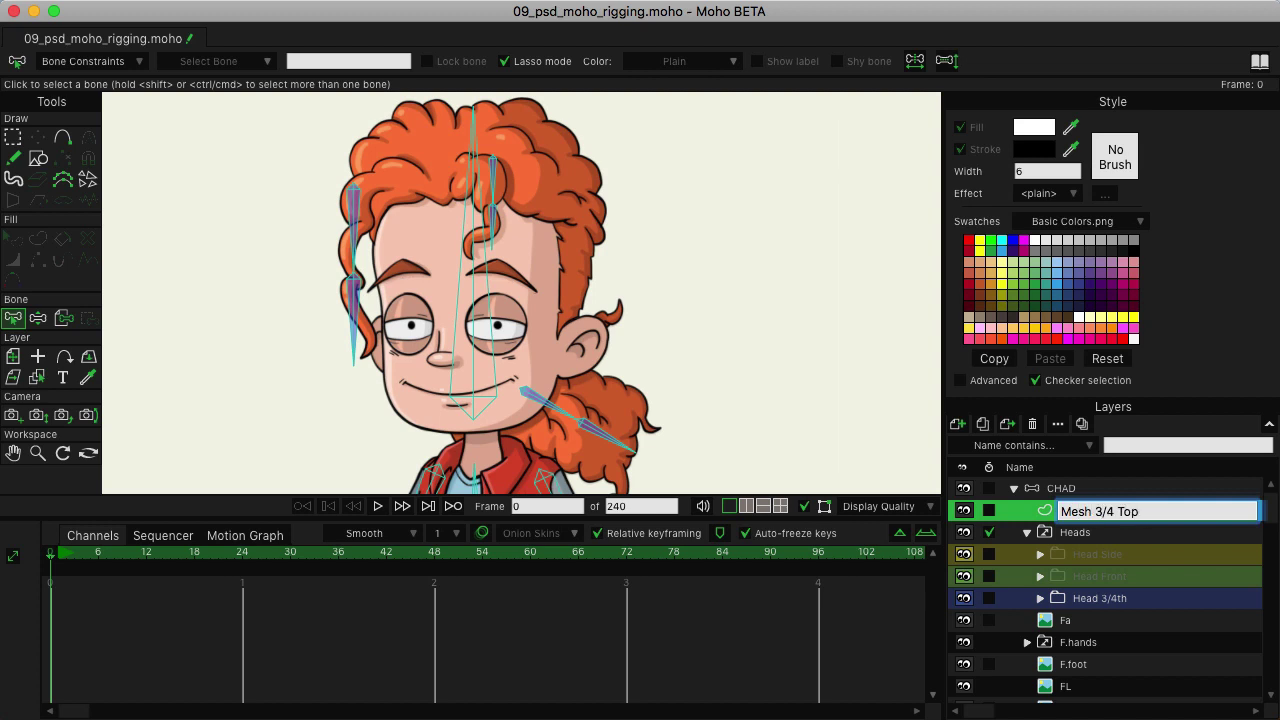
key("Return")
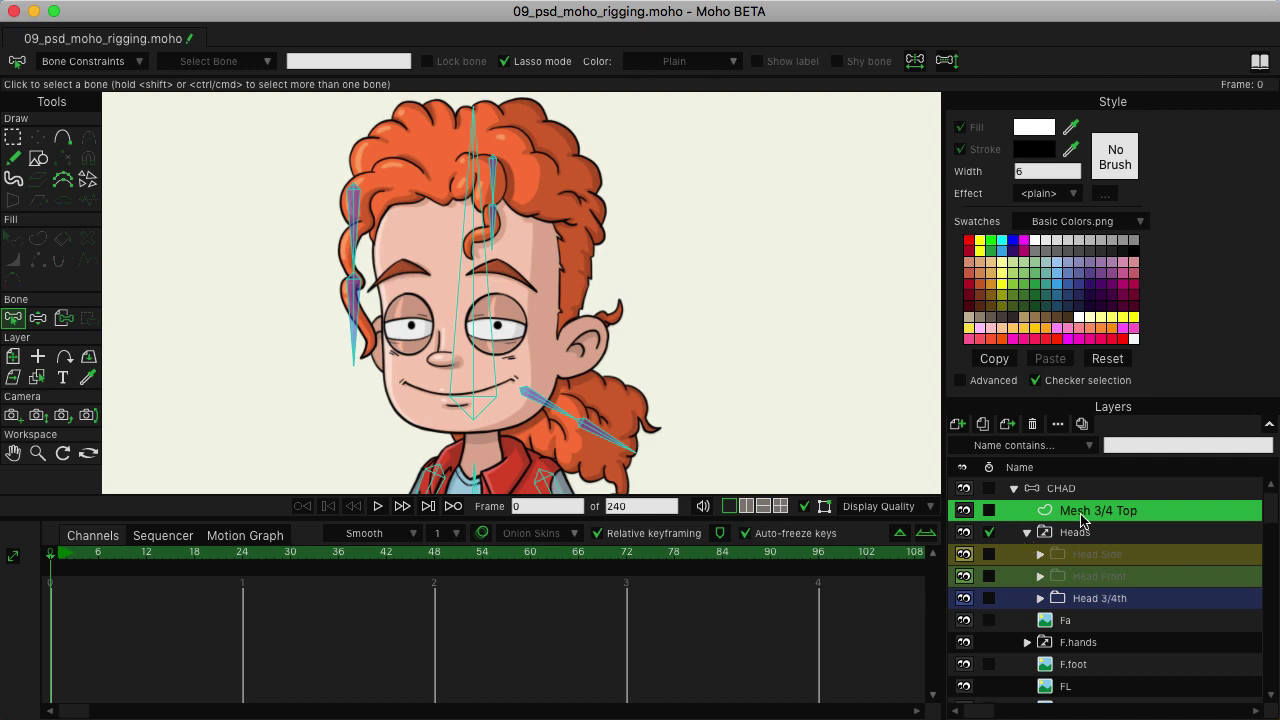
With Add Point, trace the outline down the left hair and face and across the hair top.
left_click(62, 137)
scroll(298, 291, "up", 5)
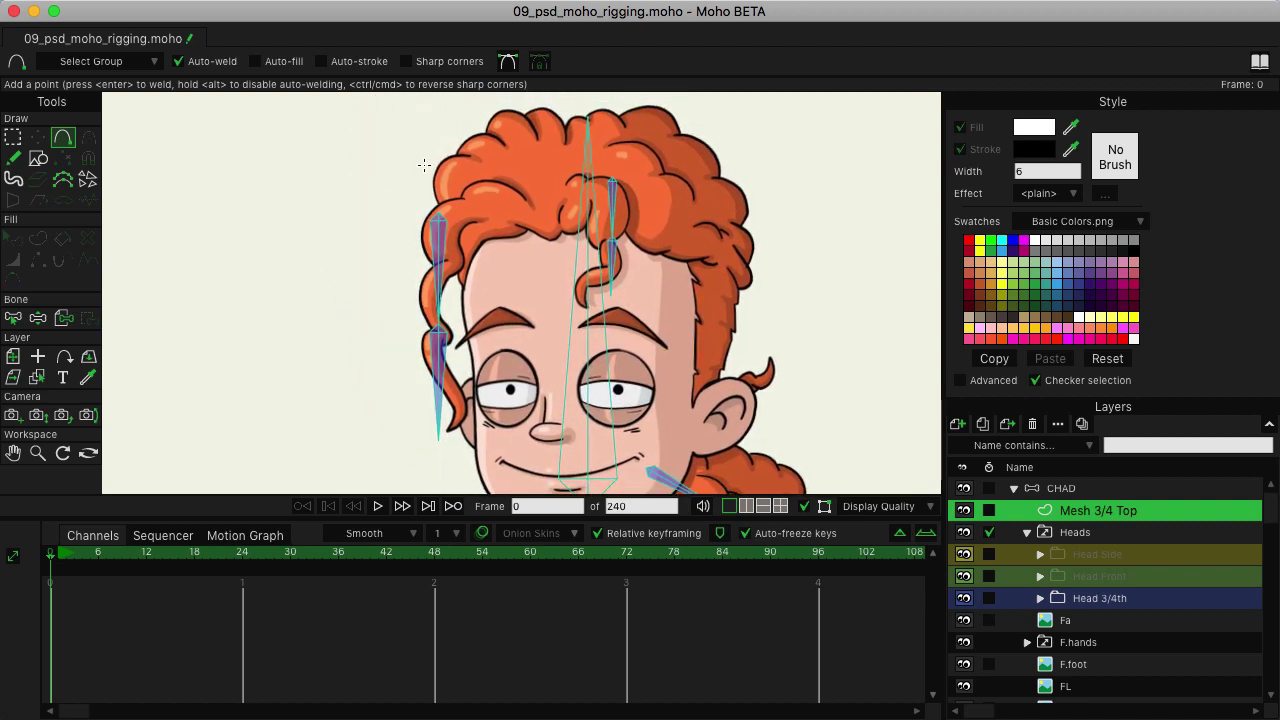
mouse_move(443, 148)
left_mouse_down()
mouse_move(408, 175)
mouse_move(424, 208)
mouse_move(406, 239)
mouse_move(418, 262)
mouse_move(404, 307)
mouse_move(417, 331)
mouse_move(409, 368)
mouse_move(441, 408)
left_mouse_up()
left_click(434, 444)
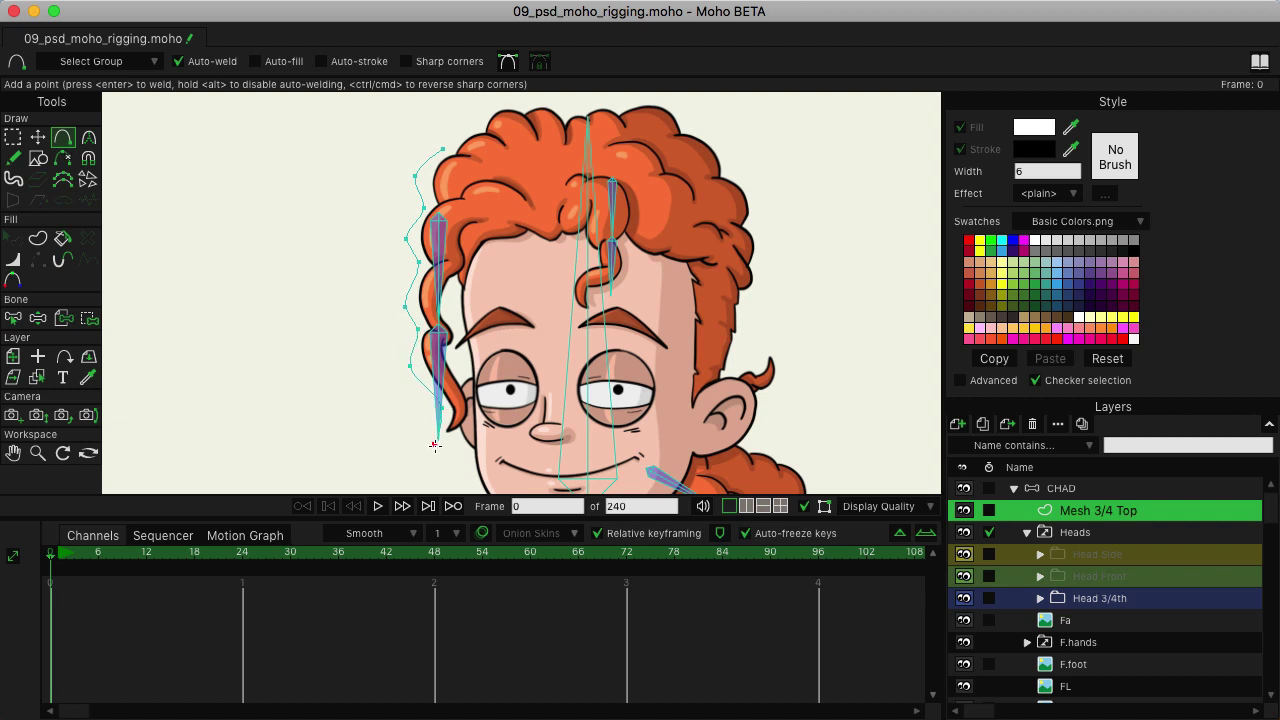
left_click(481, 420)
left_click(457, 359)
left_click(461, 287)
left_click(481, 266)
left_click(476, 241)
left_click(542, 218)
left_click(581, 231)
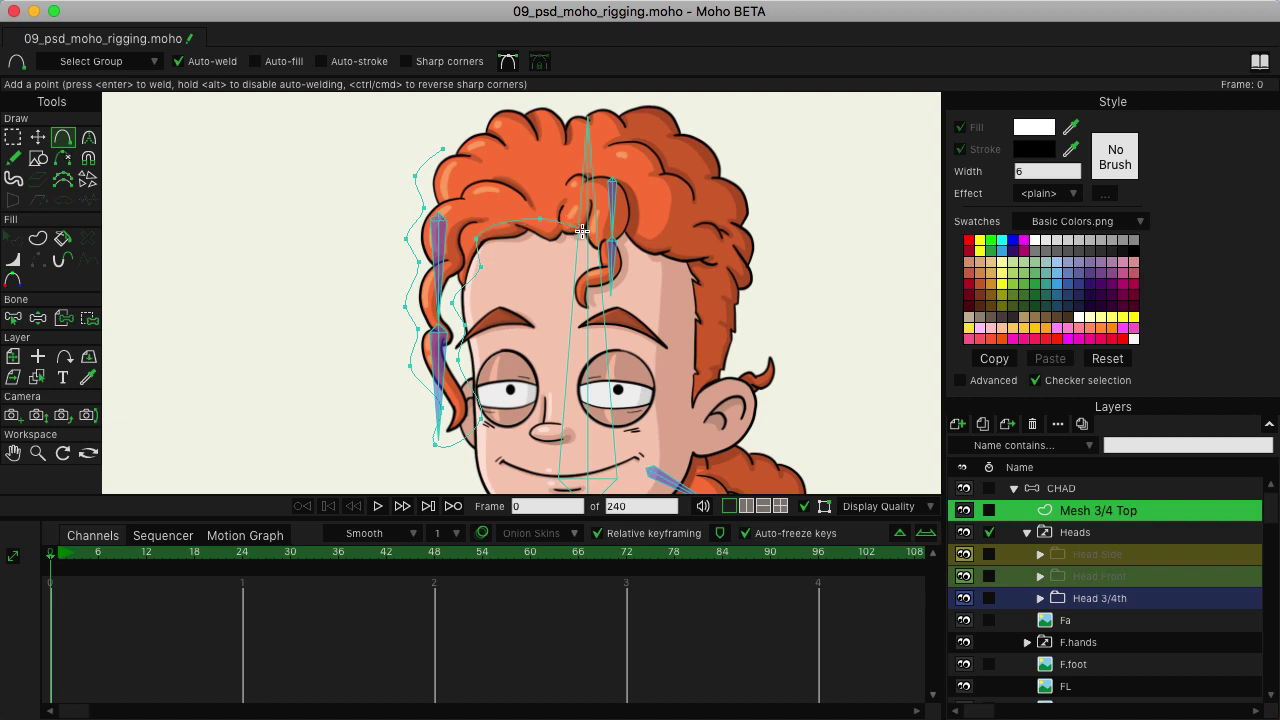
left_click(563, 282)
left_click(571, 321)
left_click(637, 277)
left_click(633, 250)
Continue the outline around the right hair and ear, then close it onto the starting curve.
left_click(650, 262)
left_click(679, 272)
left_click(680, 337)
left_click(673, 398)
left_click(751, 397)
left_click(794, 371)
left_click(771, 335)
left_click_drag(768, 338, 716, 128)
scroll(716, 150, "up", 3)
left_click_drag(715, 192, 695, 190)
left_click(545, 199)
left_click(526, 207)
left_click(488, 258)
scroll(720, 261, "down", 3)
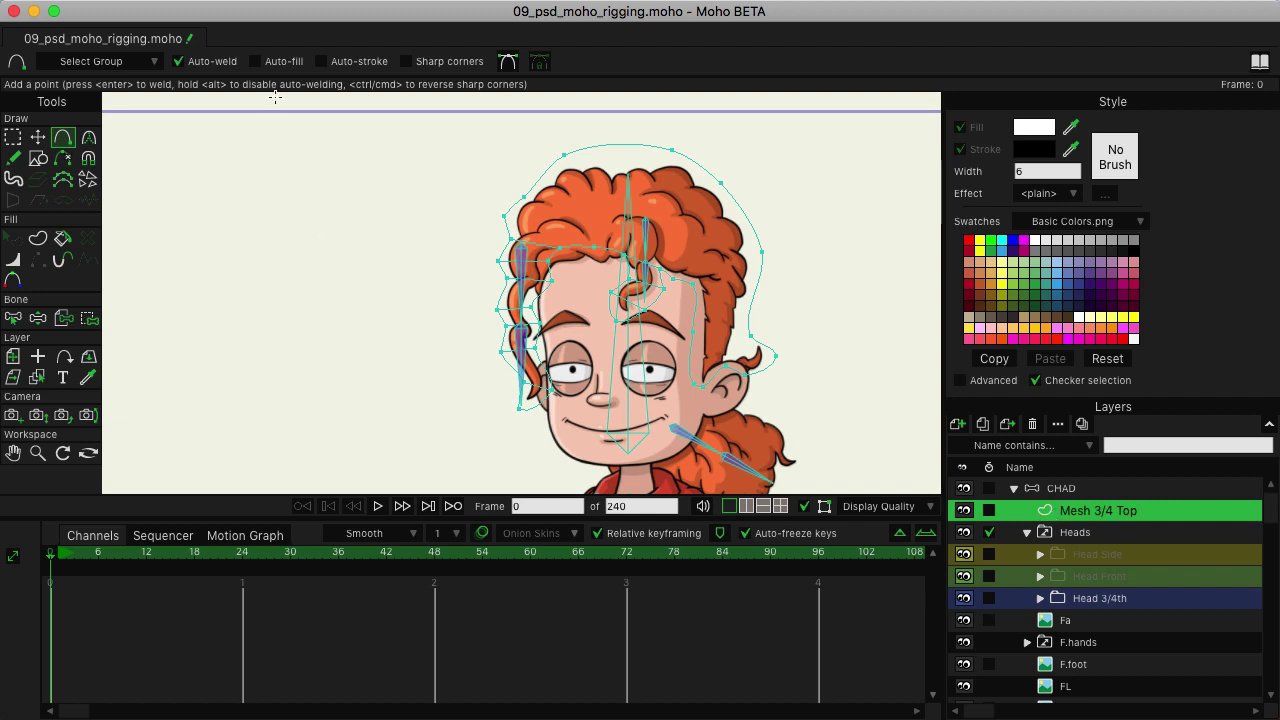
Fill the Mesh 3/4 Top outline with a triangulated 2D mesh from the Draw menu.
mouse_move(303, 10)
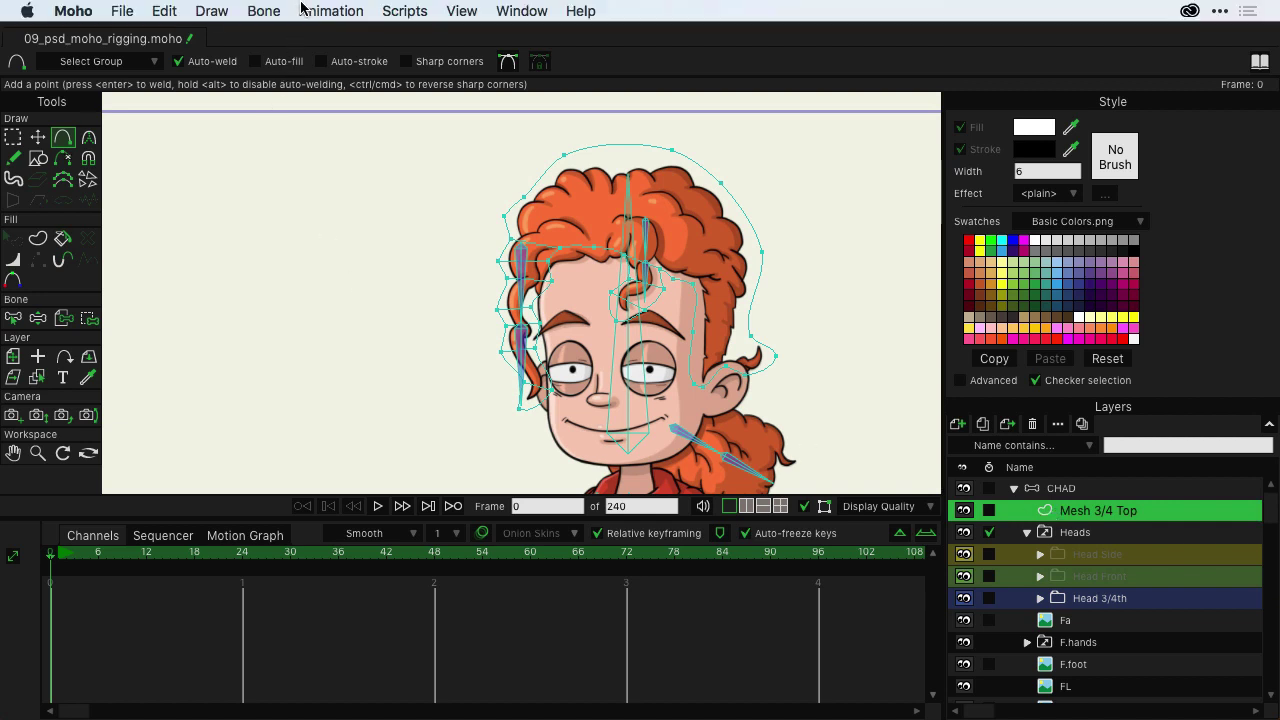
left_click(211, 10)
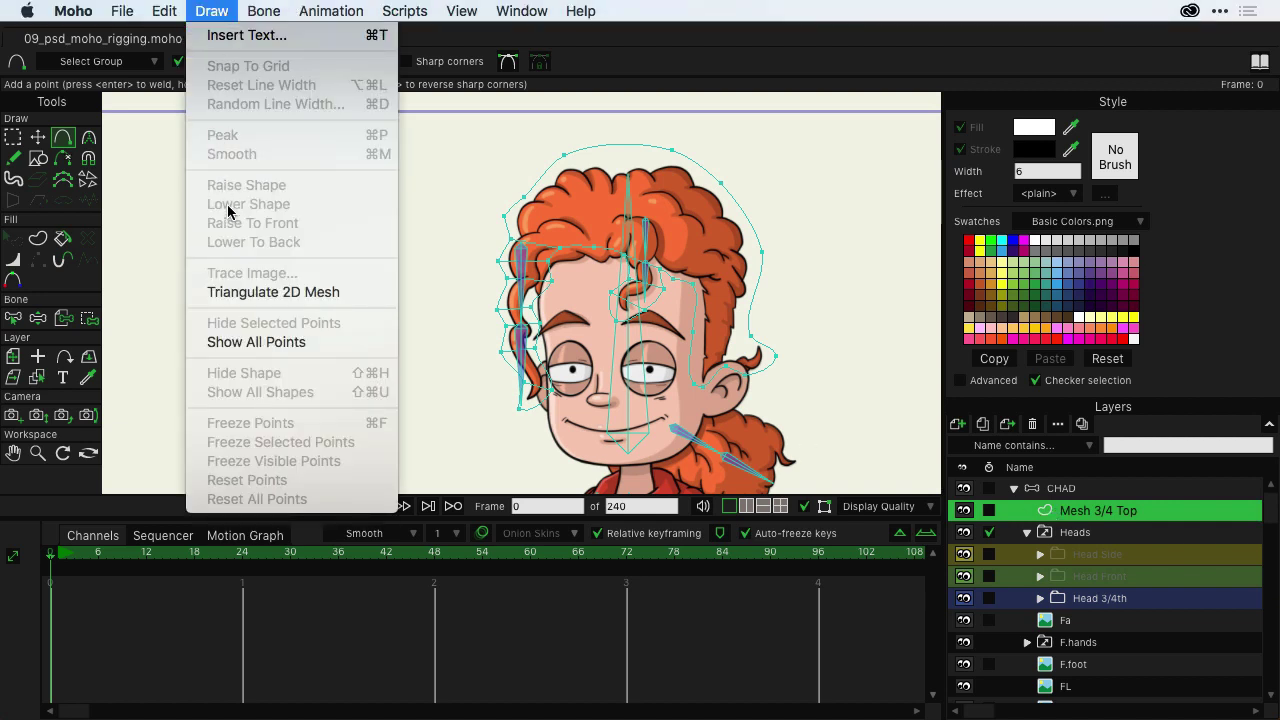
left_click(236, 292)
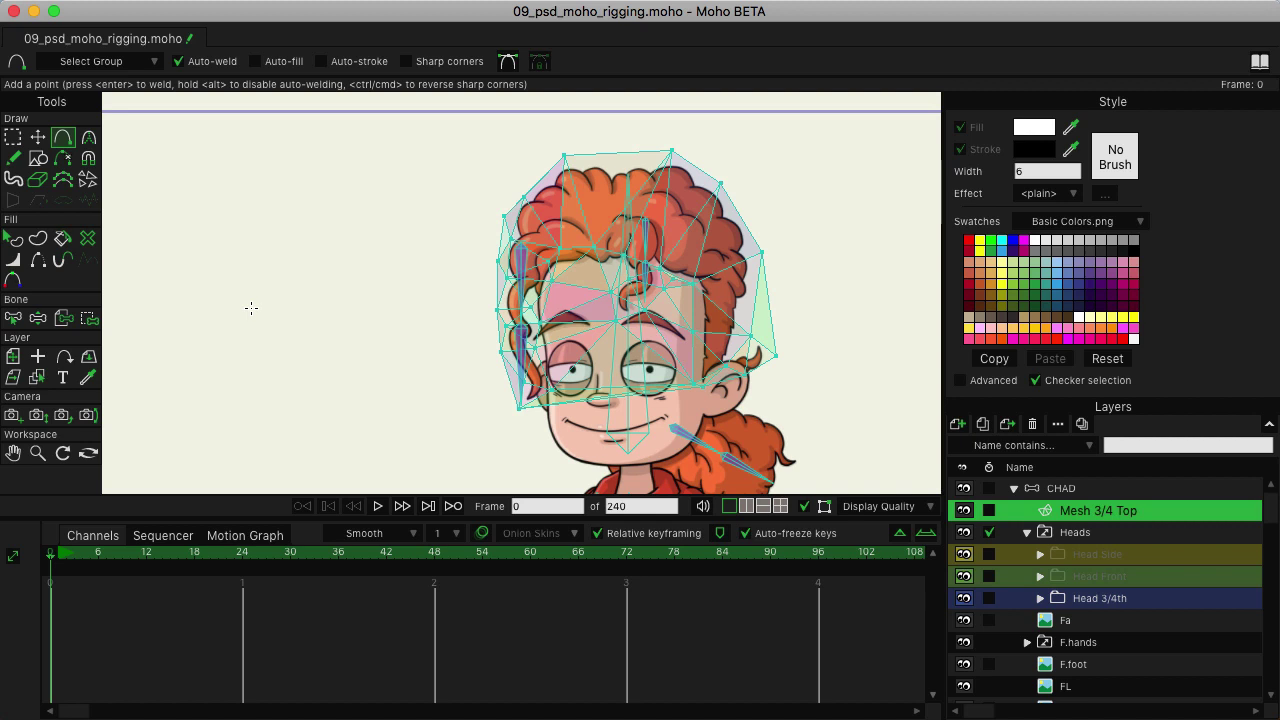
With the Bind Points tool, pick the central nose bone and select all mesh points.
left_click(88, 319)
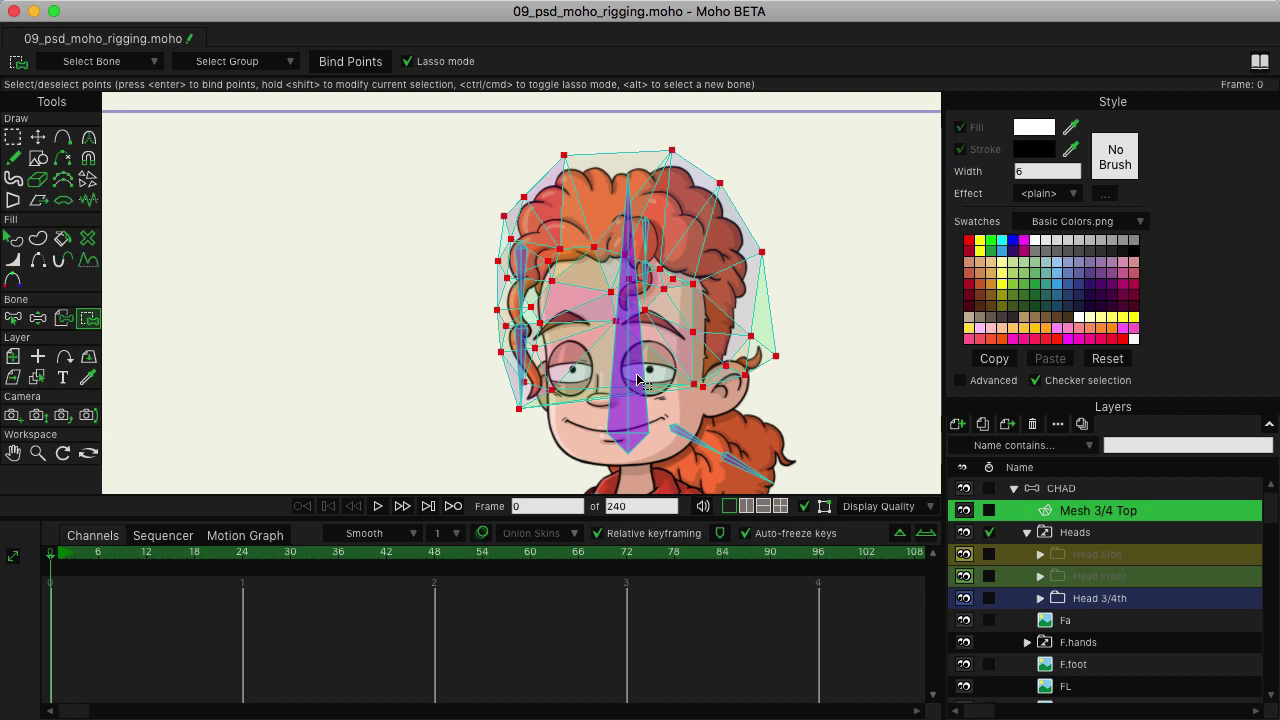
left_click(627, 416, "alt")
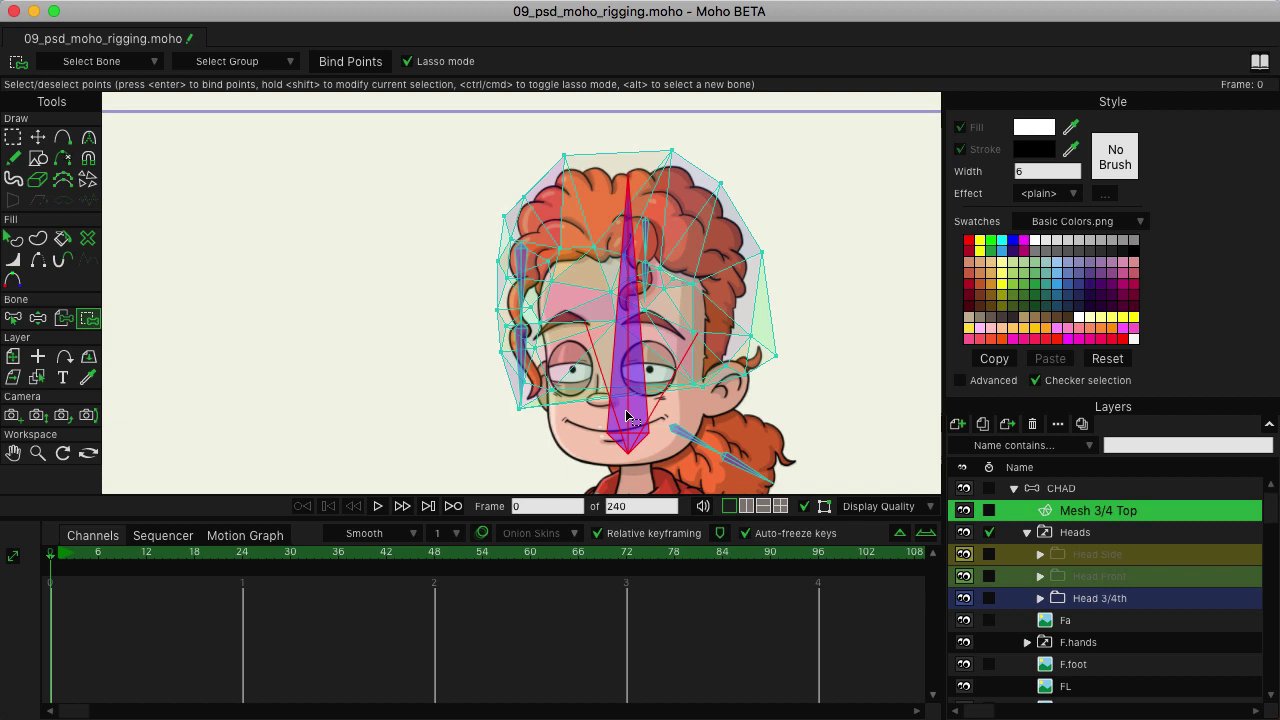
key("ctrl+a")
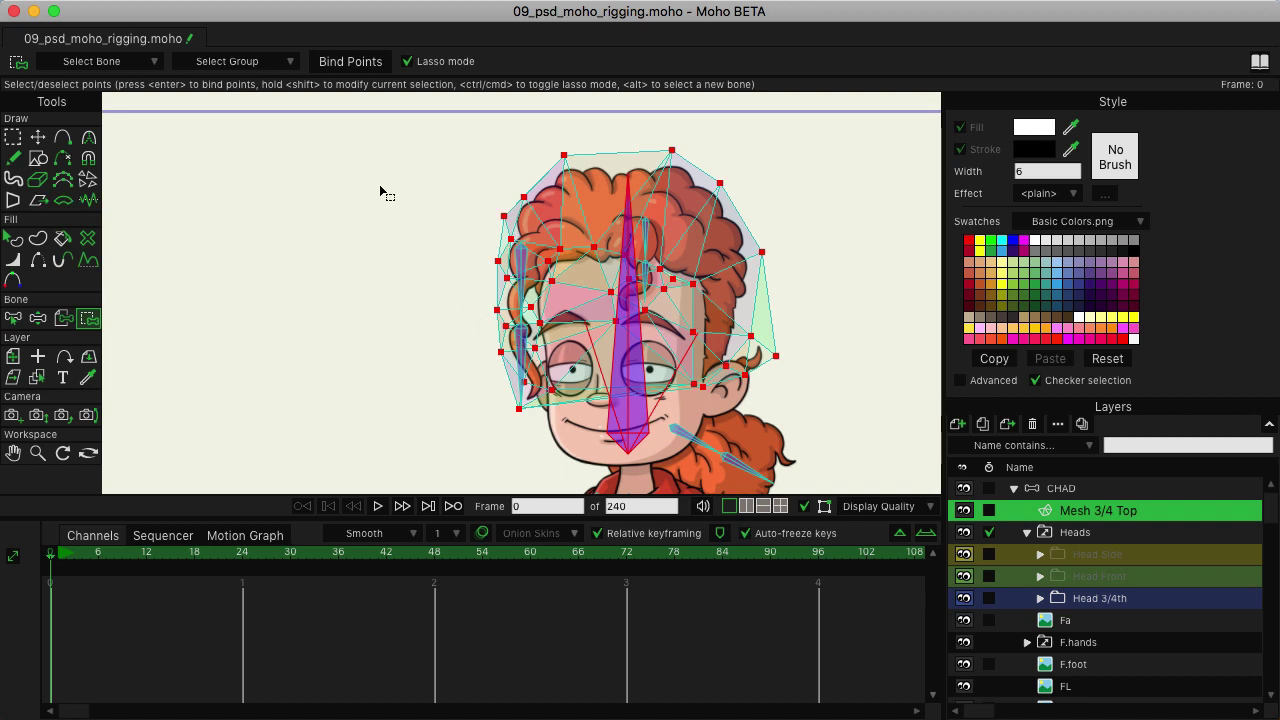
Bind all mesh points to the central bone, then the left hair-edge points to the upper left hair bone.
left_click(352, 63)
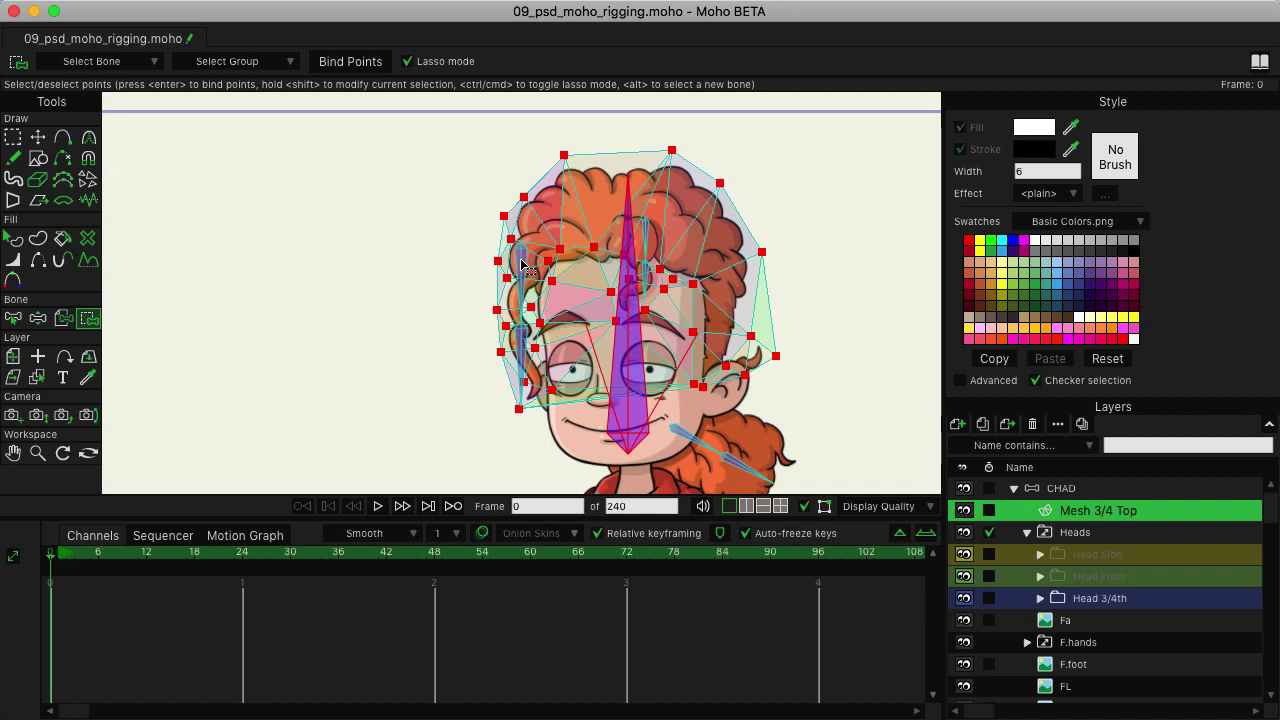
left_click(521, 265, "alt")
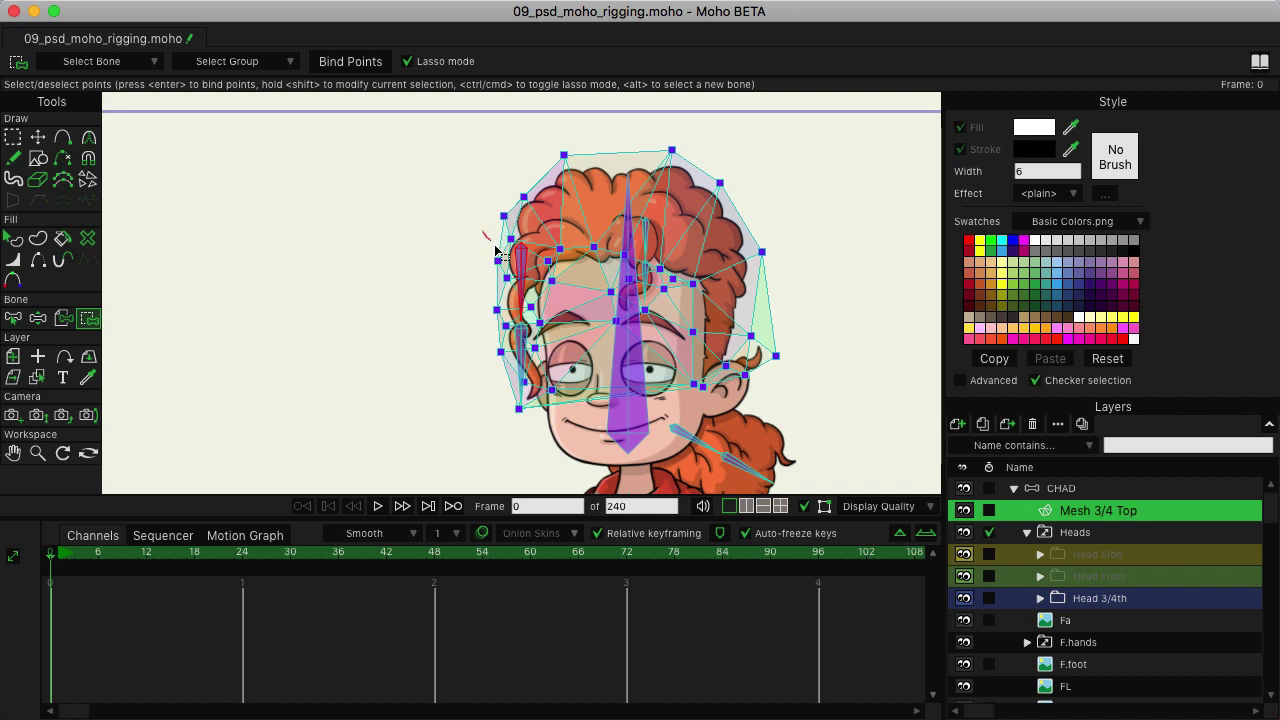
mouse_move(478, 241)
left_mouse_down()
mouse_move(483, 314)
mouse_move(499, 332)
mouse_move(552, 327)
mouse_move(561, 231)
mouse_move(486, 251)
left_mouse_up()
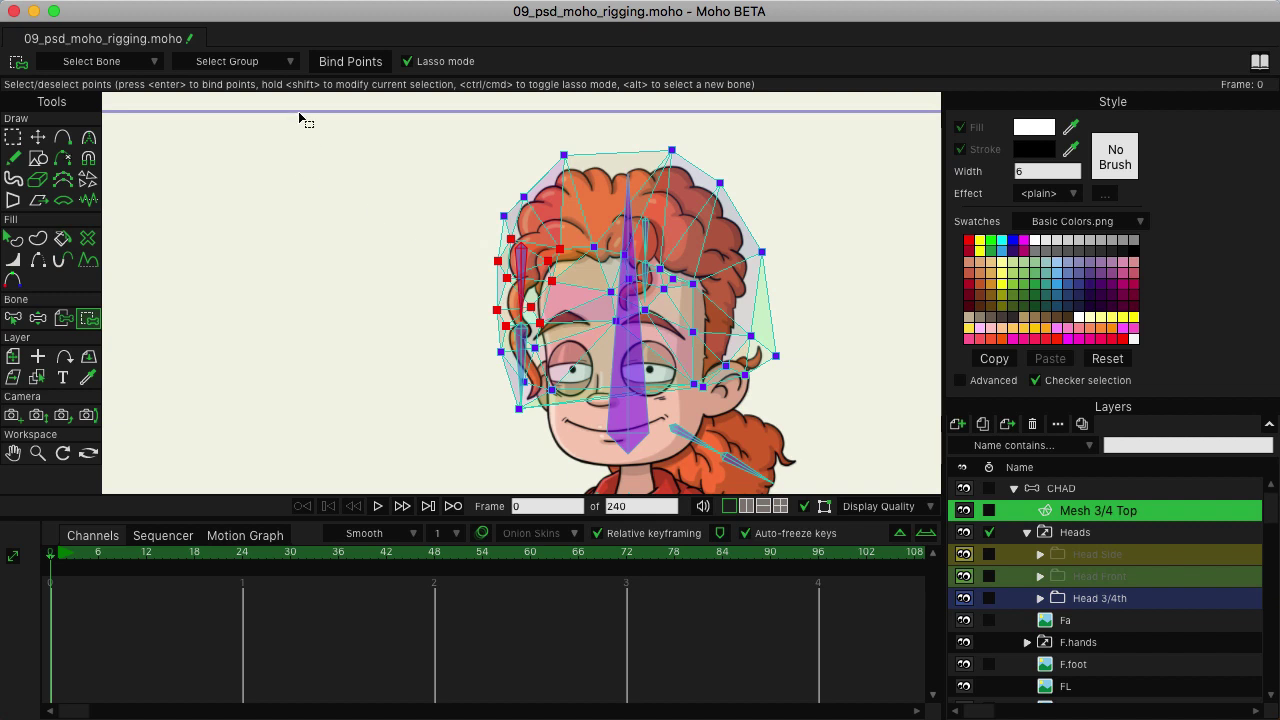
left_click(350, 63)
Bind the left-side points down to the chin and the forehead points to their hair bones.
left_click(521, 362, "alt")
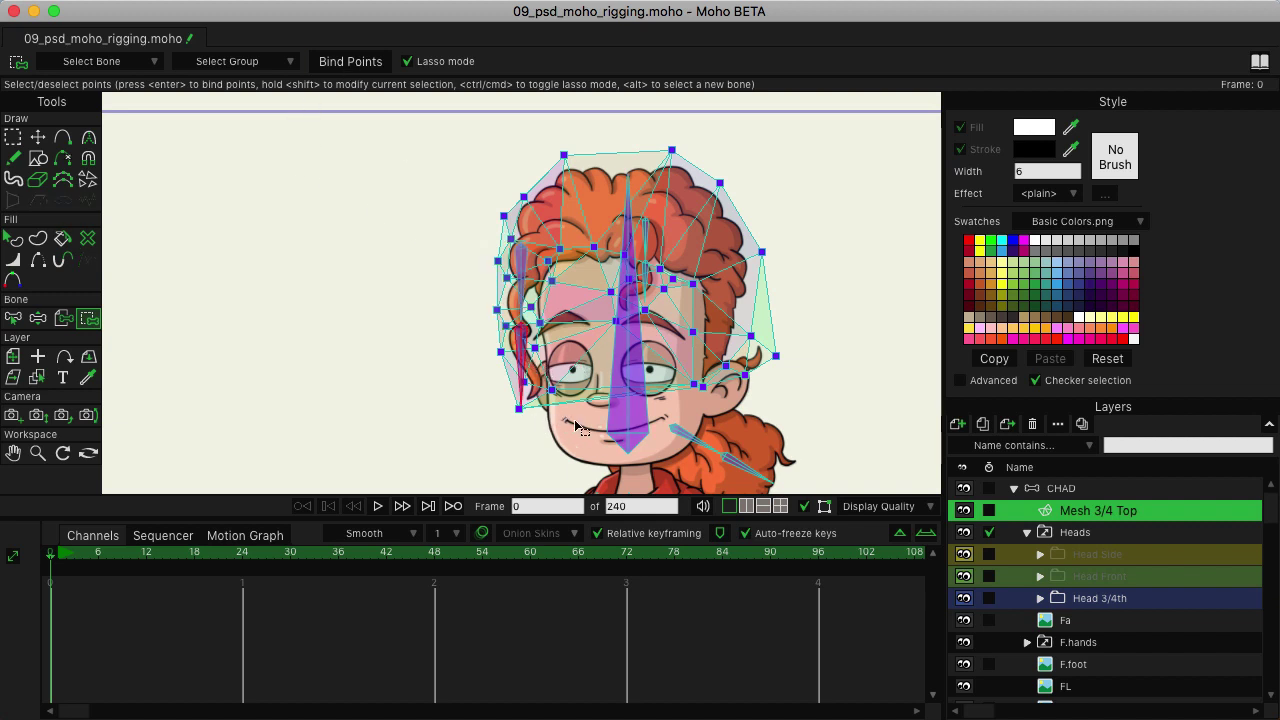
mouse_move(550, 322)
left_mouse_down()
mouse_move(507, 323)
mouse_move(475, 371)
mouse_move(525, 435)
mouse_move(576, 422)
left_mouse_up()
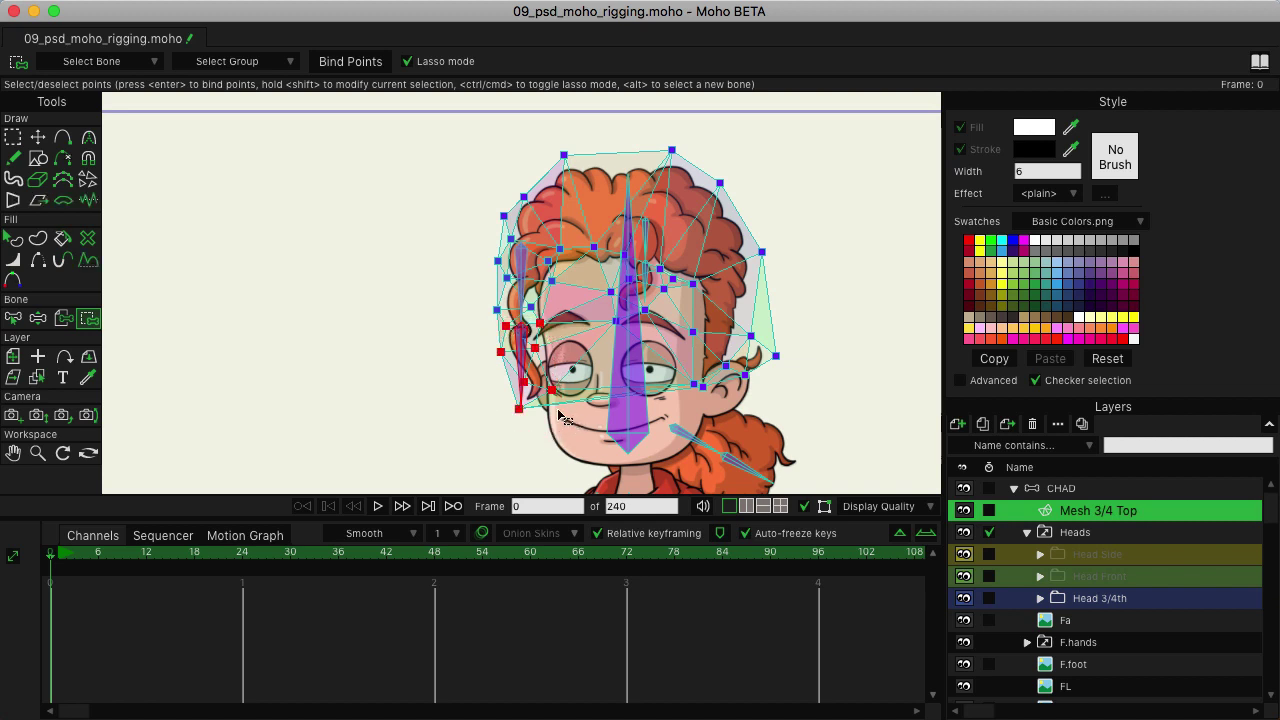
left_click(348, 62)
mouse_move(645, 280)
left_mouse_down()
mouse_move(672, 312)
mouse_move(670, 263)
mouse_move(652, 259)
mouse_move(614, 288)
mouse_move(630, 322)
mouse_move(668, 300)
left_mouse_up()
left_click(348, 62)
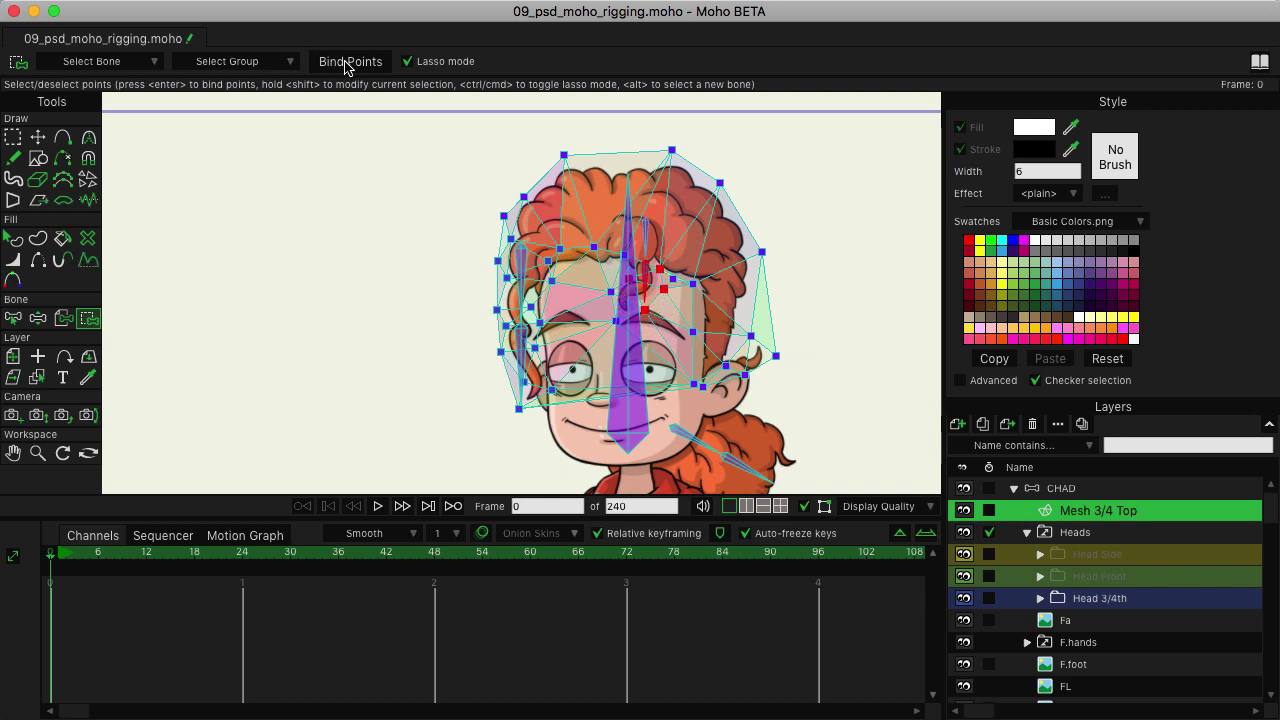
left_click(647, 242, "alt")
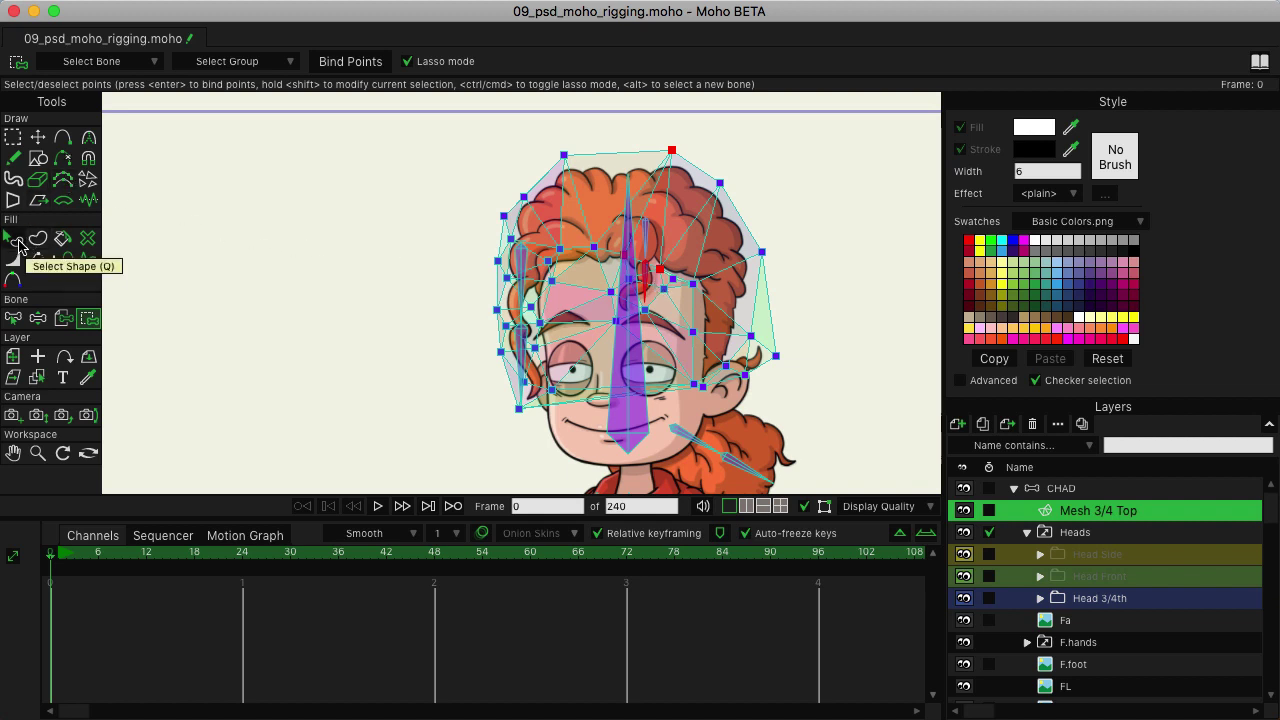
On frame 1, rotate a left head bone of the CHAD layer to test the mesh bending.
key("super+Right")
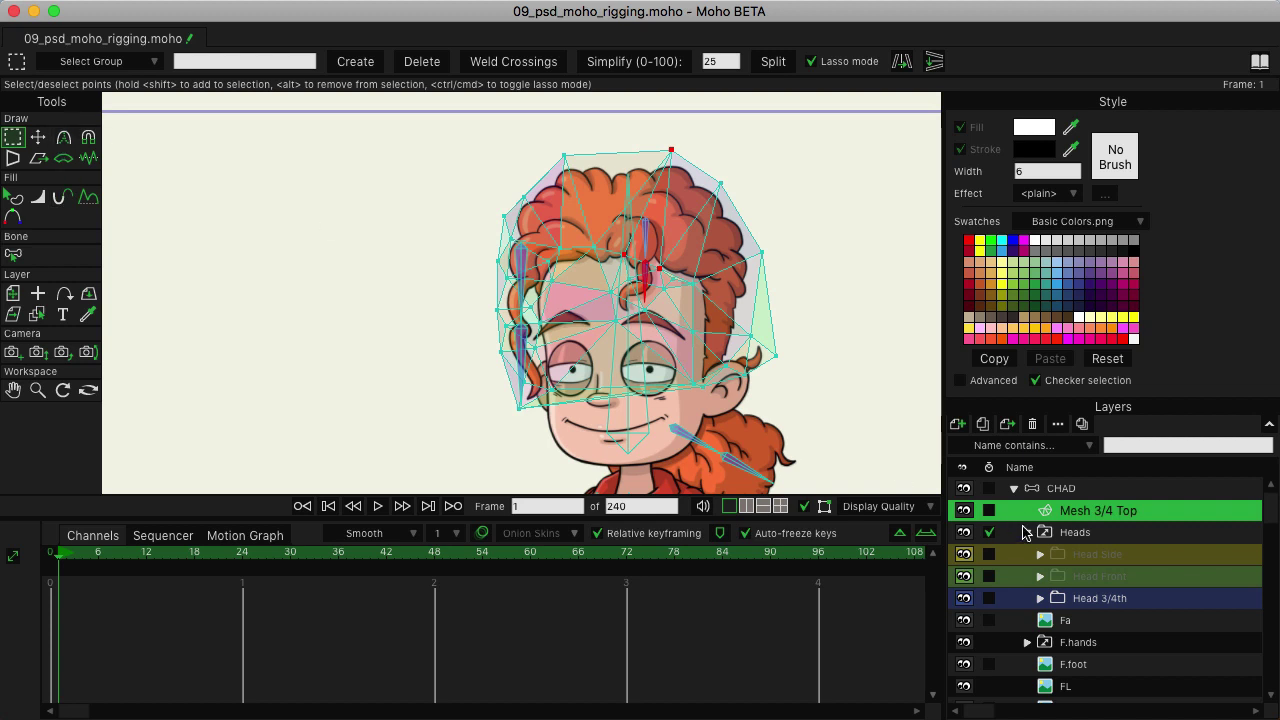
left_click(1082, 488)
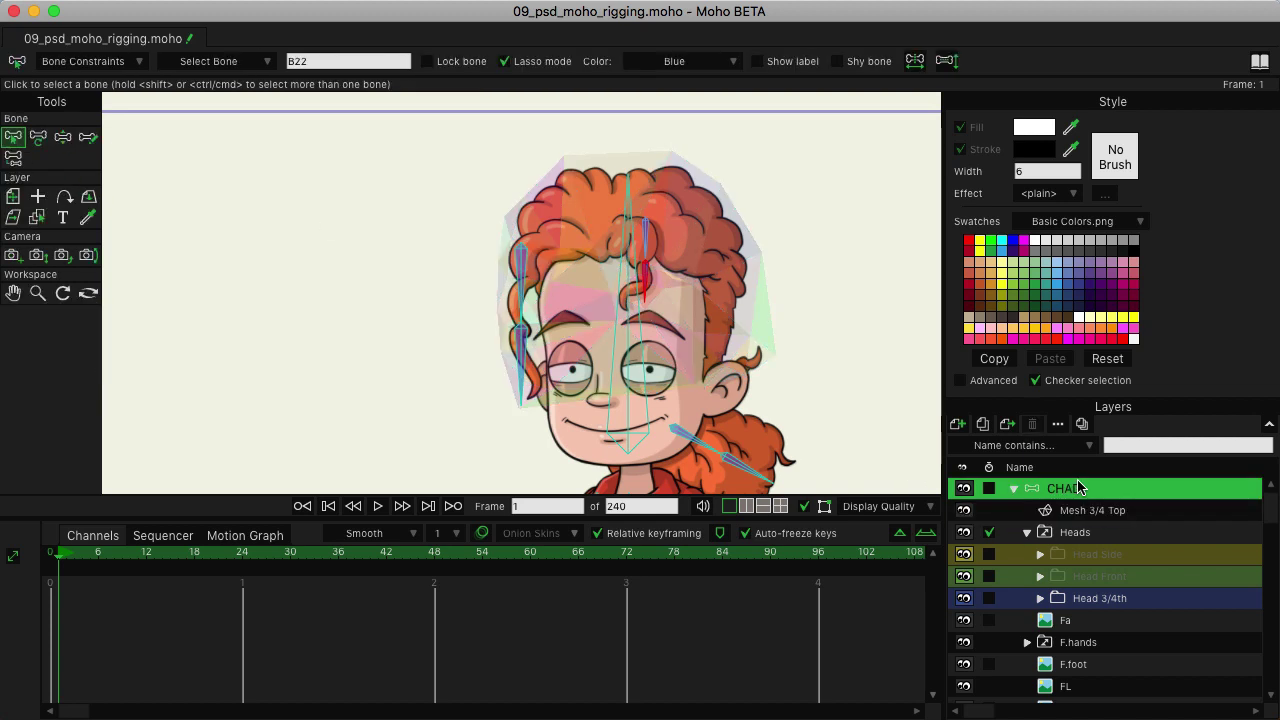
left_click(63, 137)
mouse_move(520, 370)
left_mouse_down()
mouse_move(462, 368)
mouse_move(529, 371)
mouse_move(494, 383)
mouse_move(514, 370)
left_mouse_up()
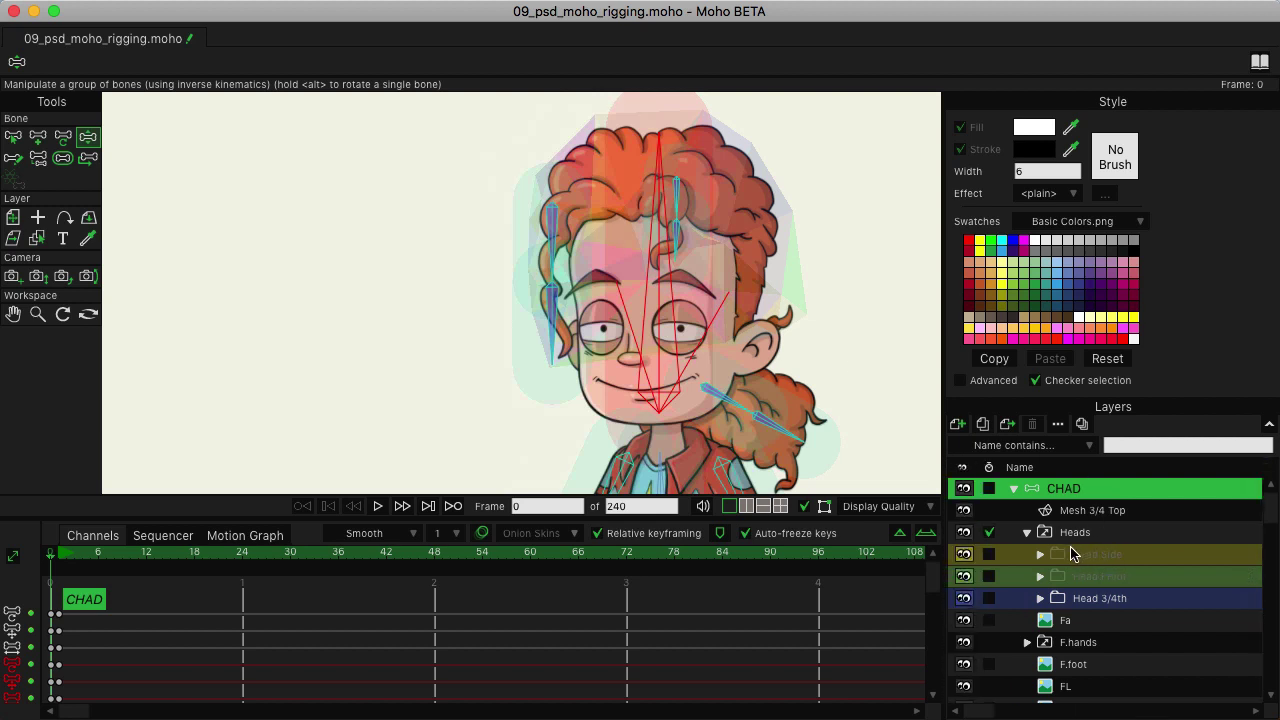
Set the Hair layer's Smart warp layer to Mesh 3/4 Top in its Image settings.
left_click(1040, 598)
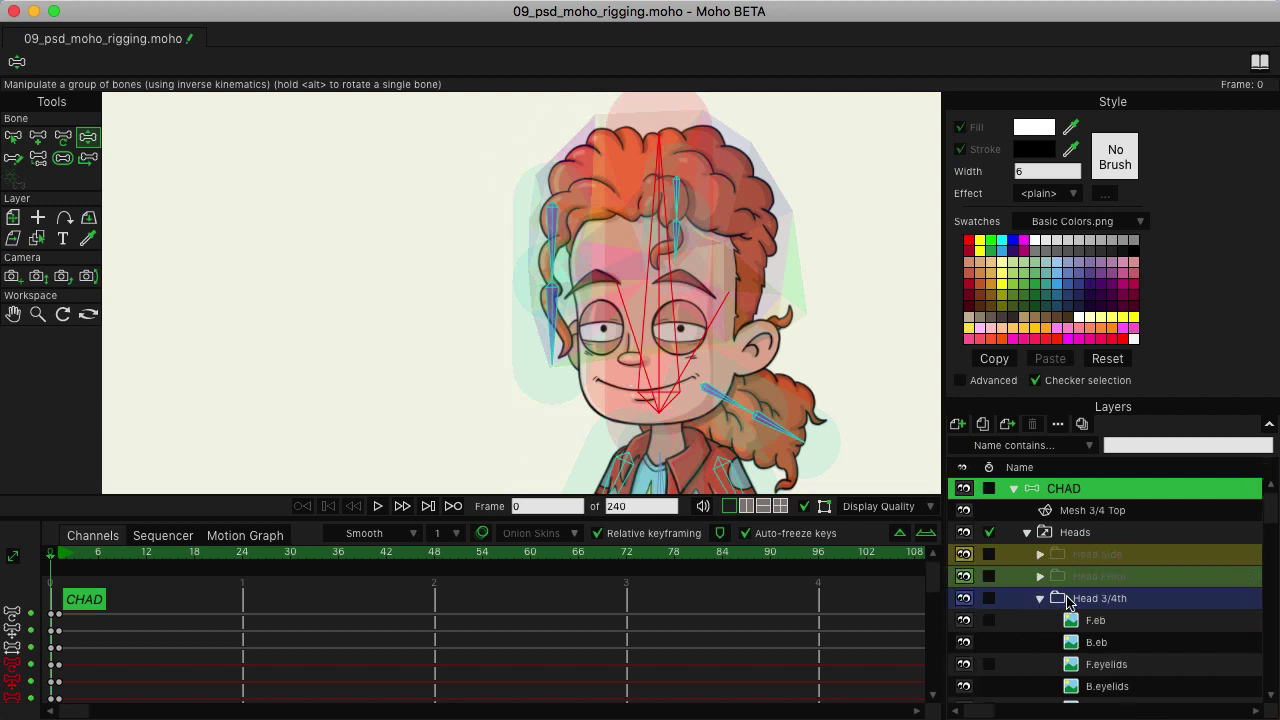
scroll(1066, 600, "down", 3)
scroll(1066, 600, "down", 2)
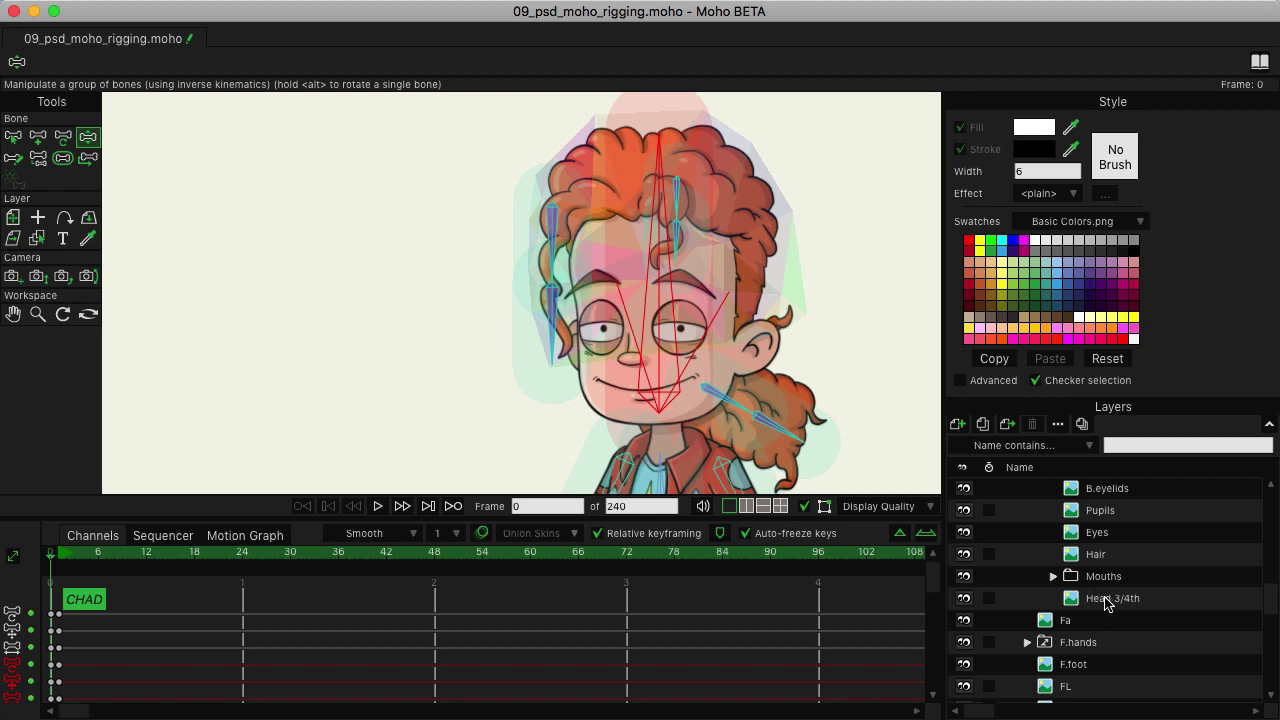
double_click(1072, 555)
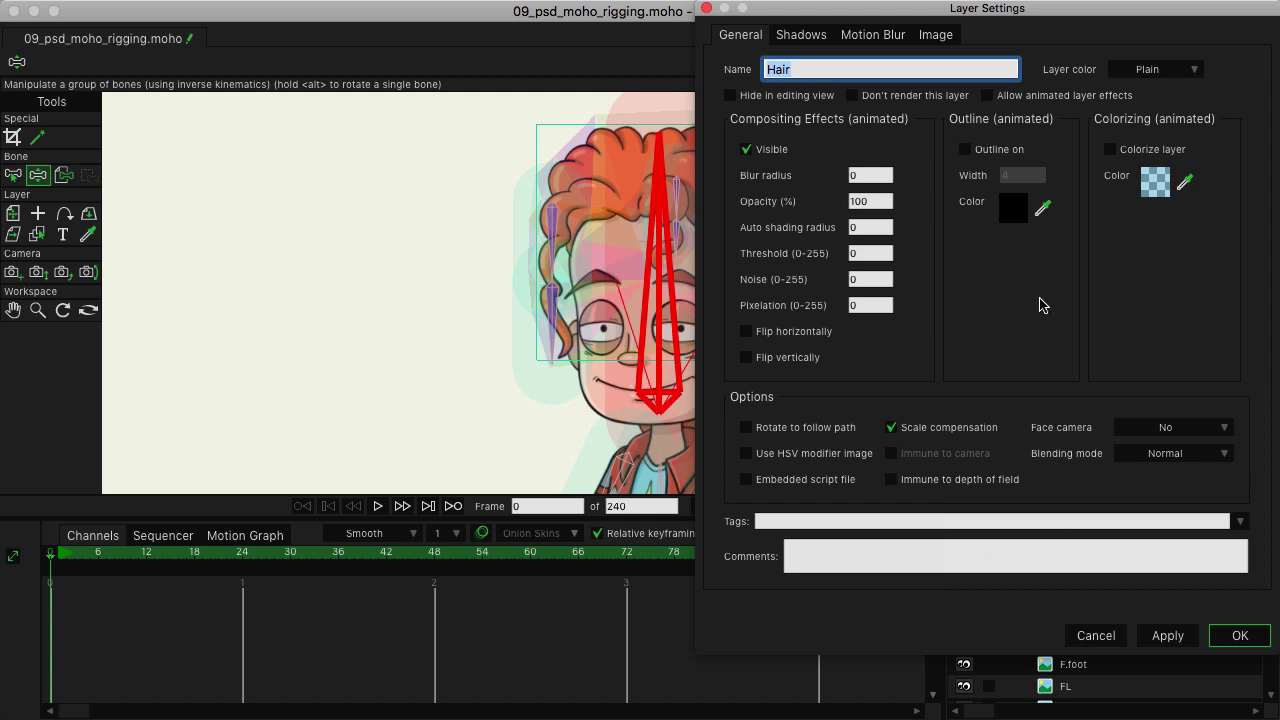
left_click(937, 36)
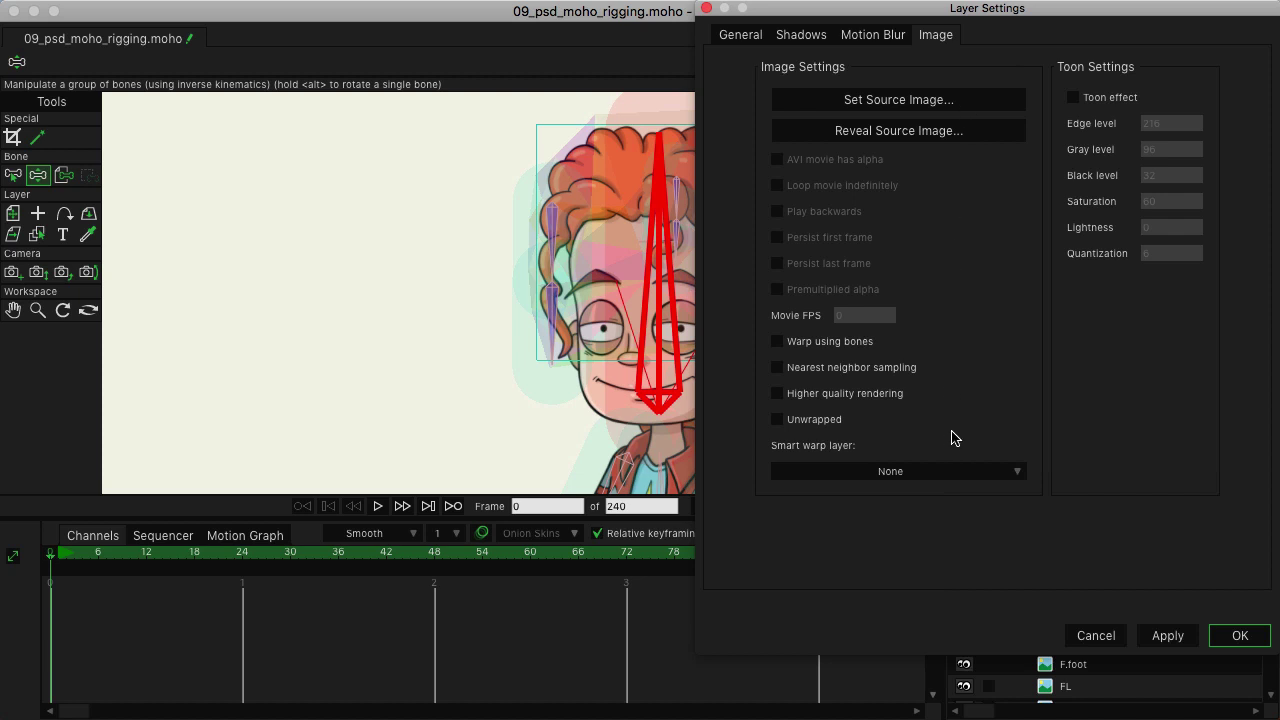
left_click(963, 477)
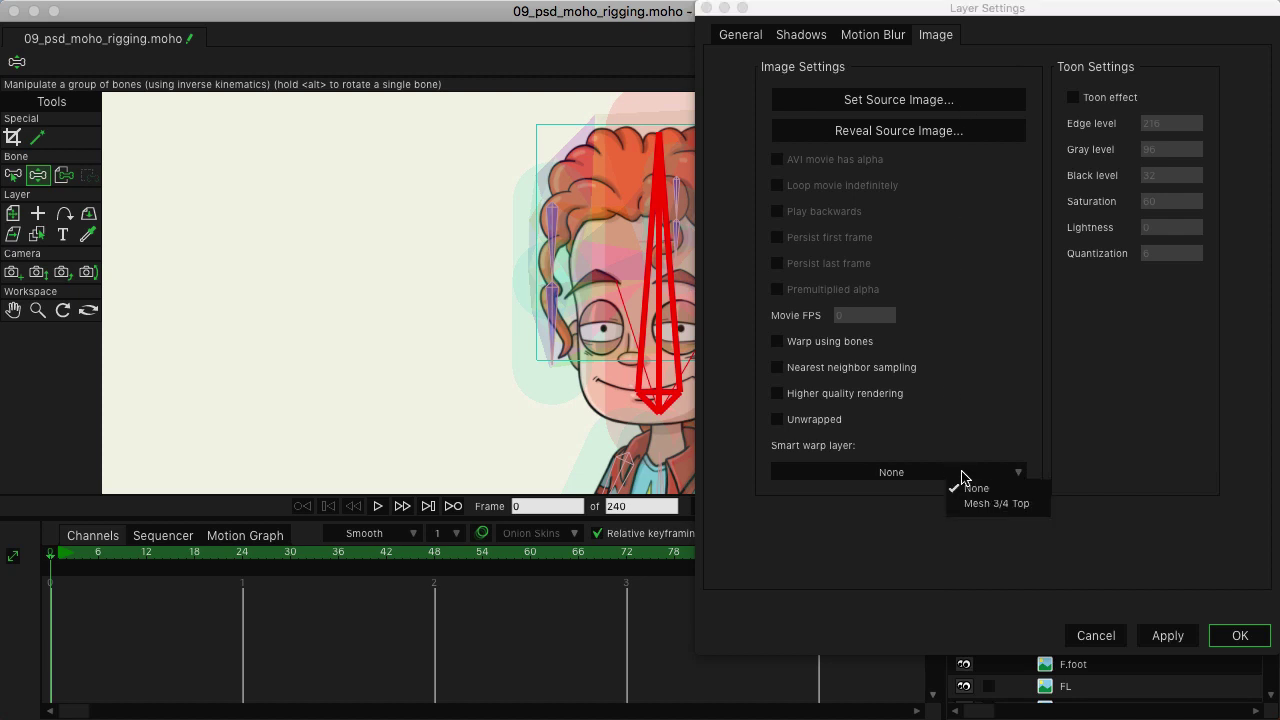
left_click(1015, 505)
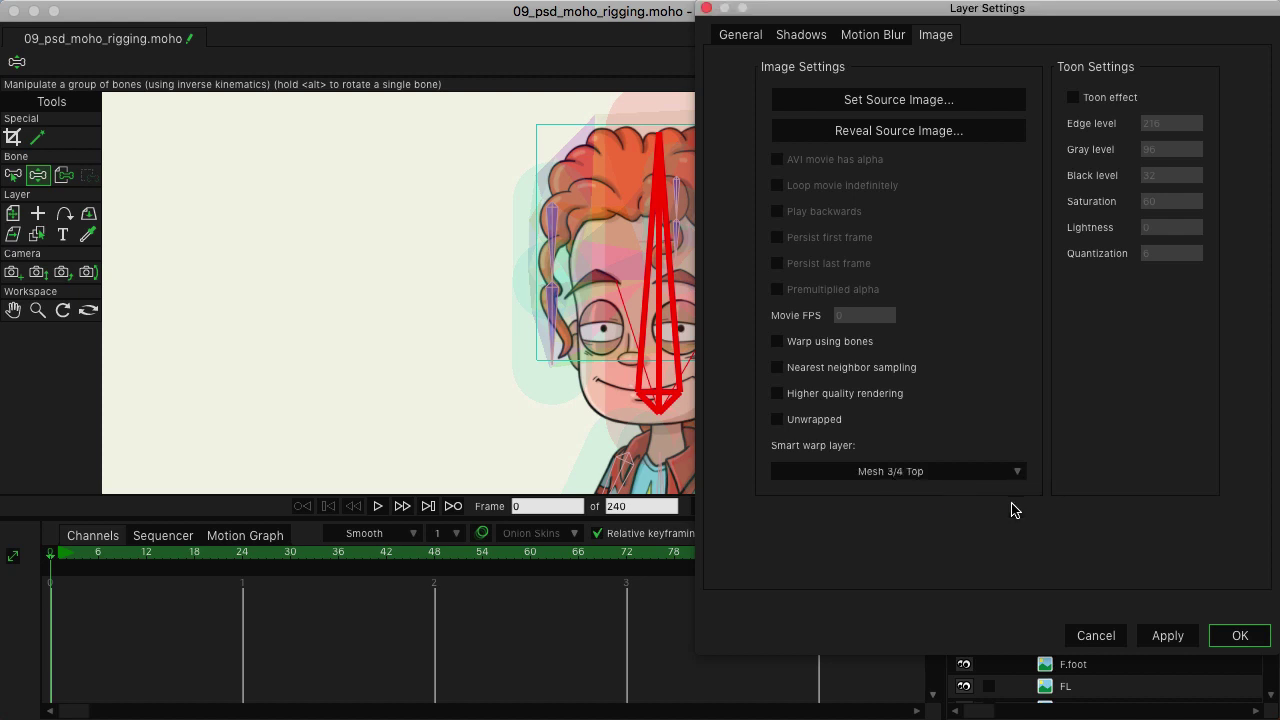
left_click(1236, 636)
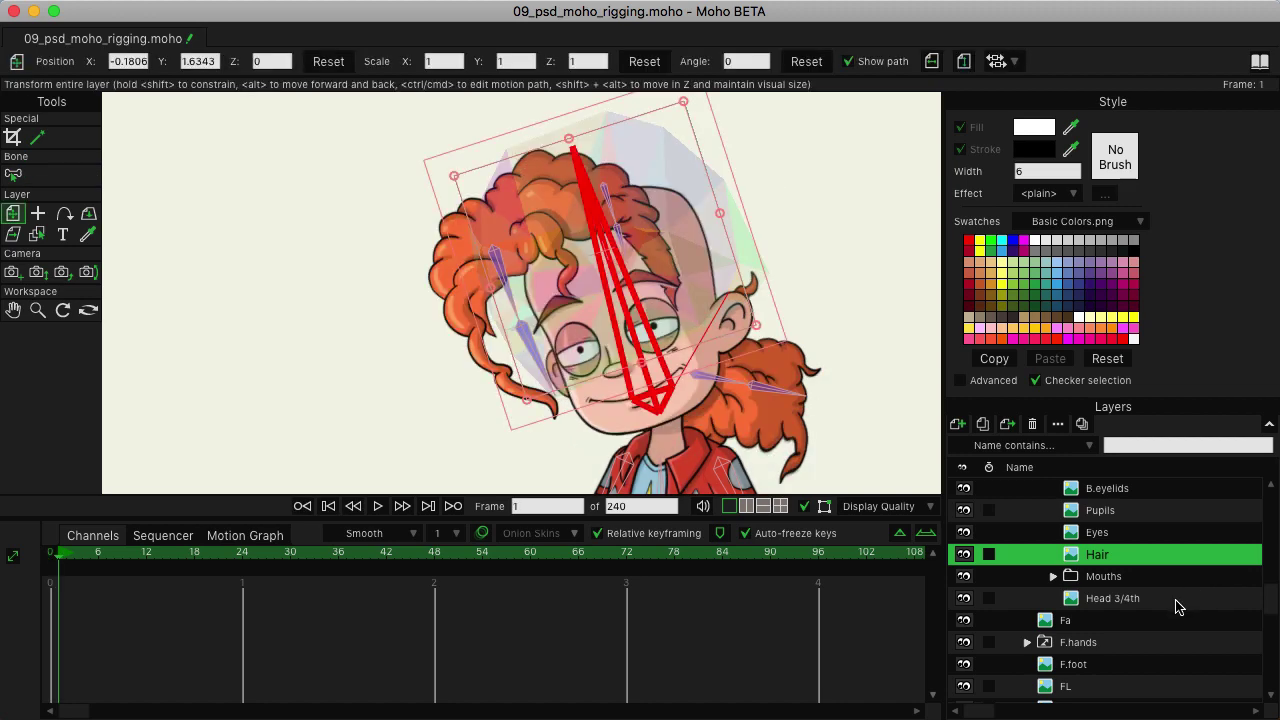
On the CHAD bone layer, tilt the head by swinging the lower-left bone.
scroll(1176, 604, "up", 5)
left_click(1078, 491)
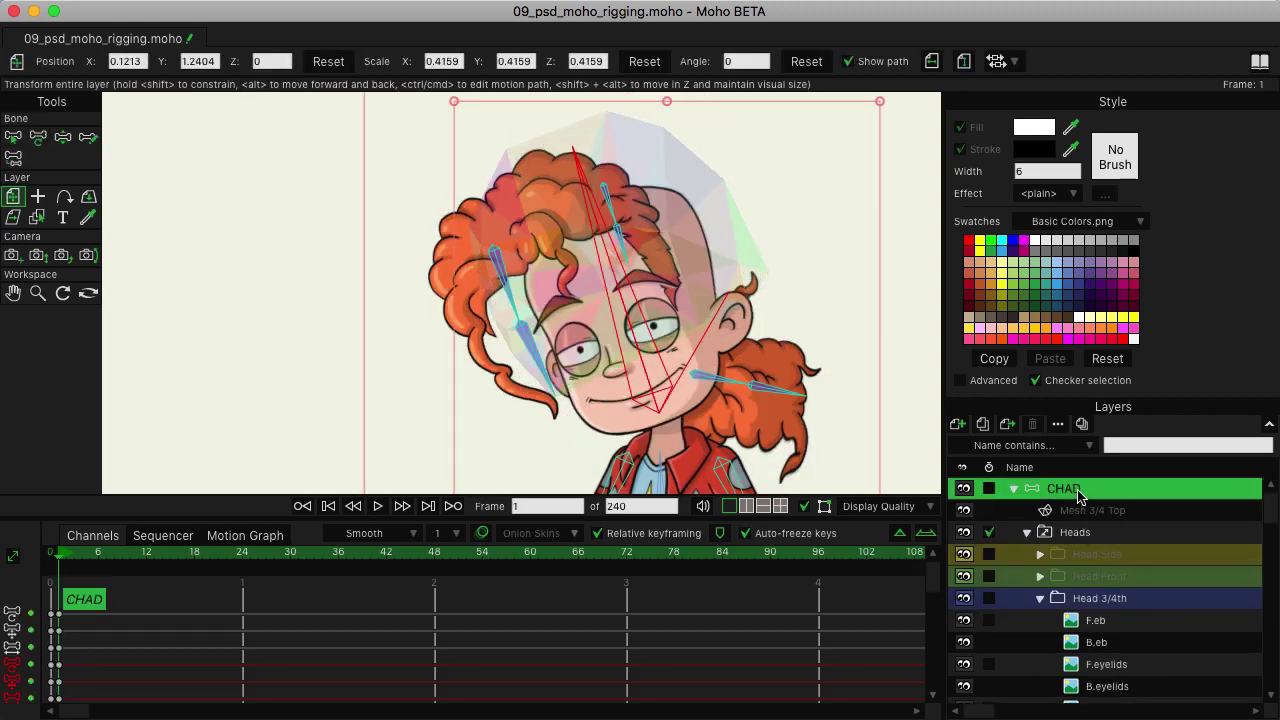
left_click(63, 137)
left_click_drag(538, 370, 484, 385)
Back at frame 0, unbind the Hair image layer from the head bone with Bind Layer.
key("ctrl+Left")
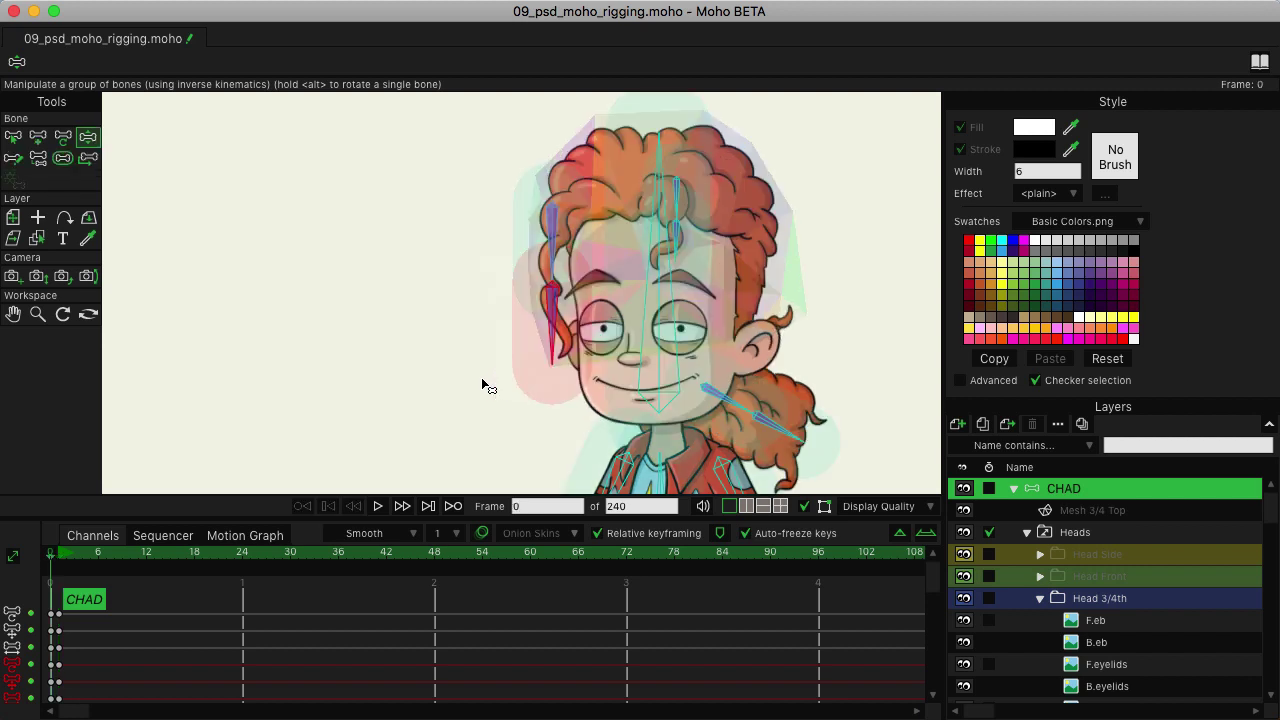
scroll(1194, 606, "down", 3)
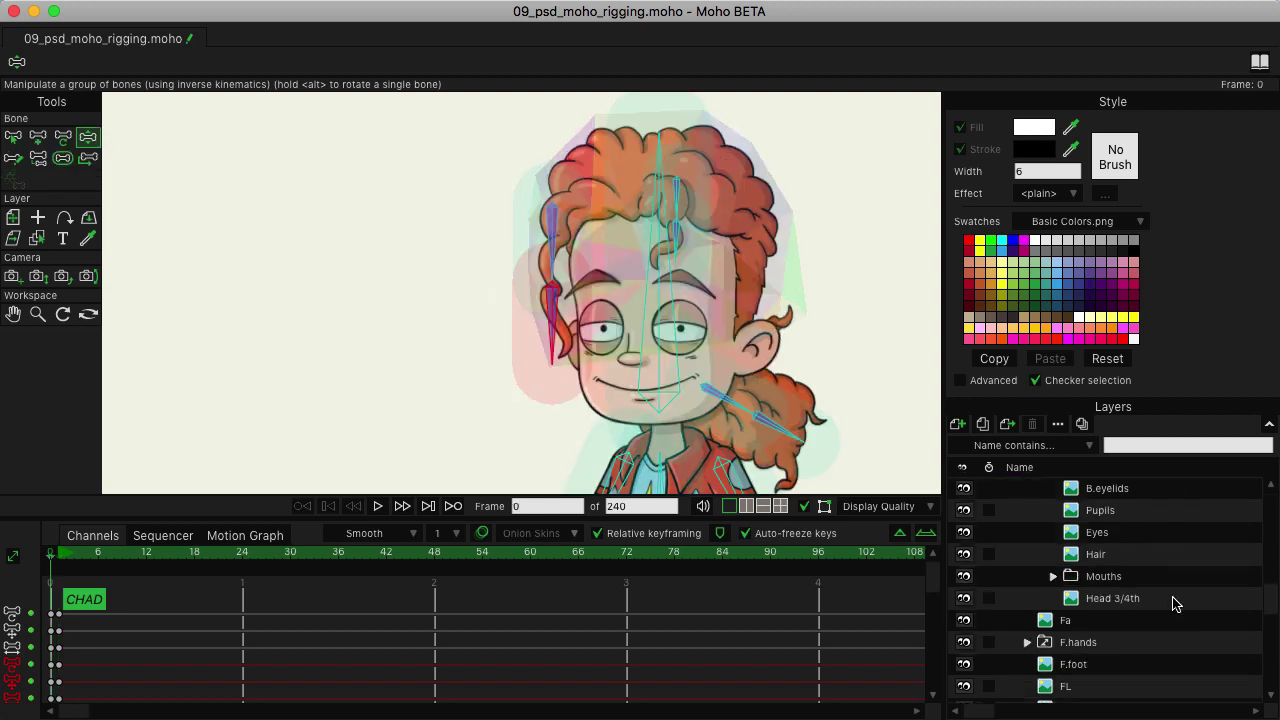
left_click(1129, 563)
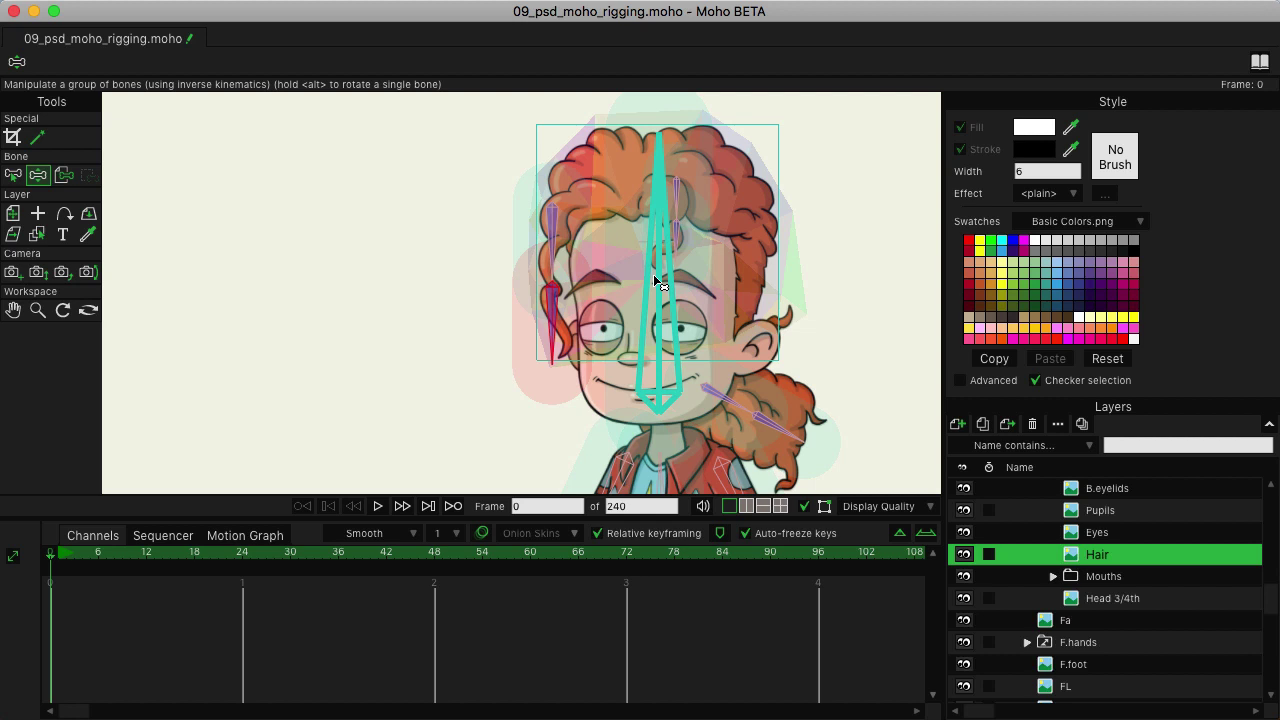
left_click(65, 176)
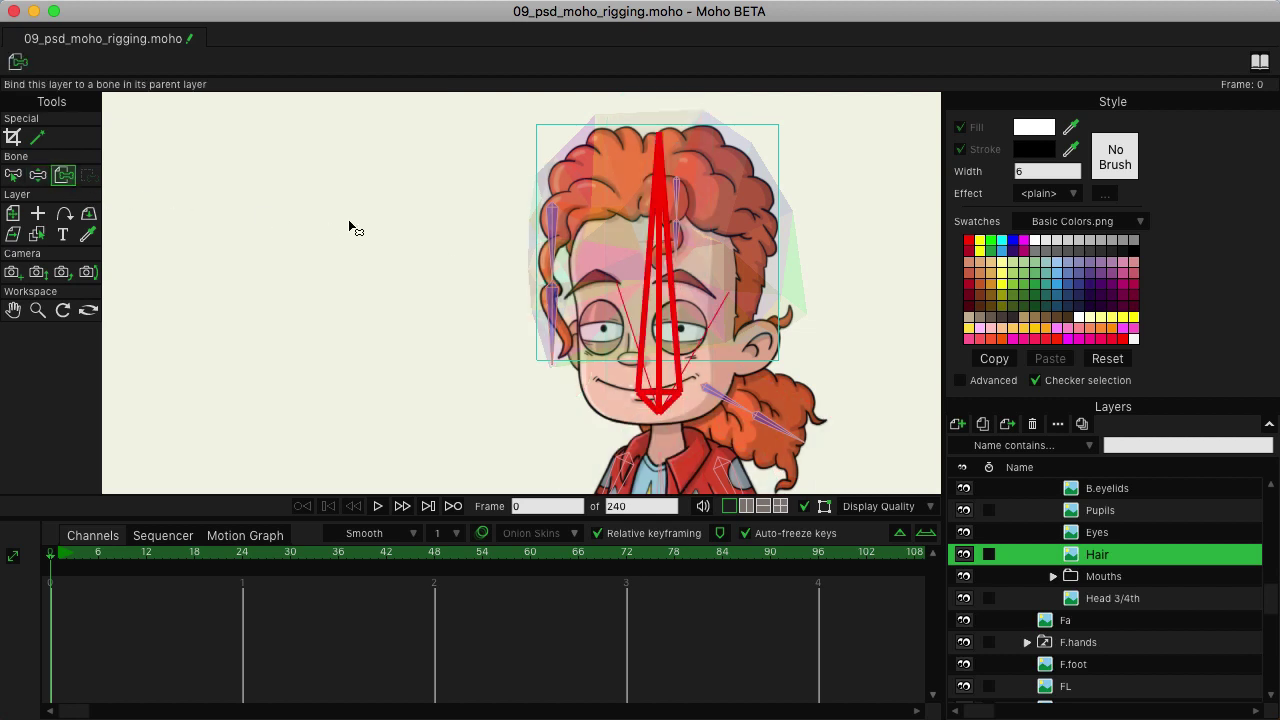
left_click(349, 222)
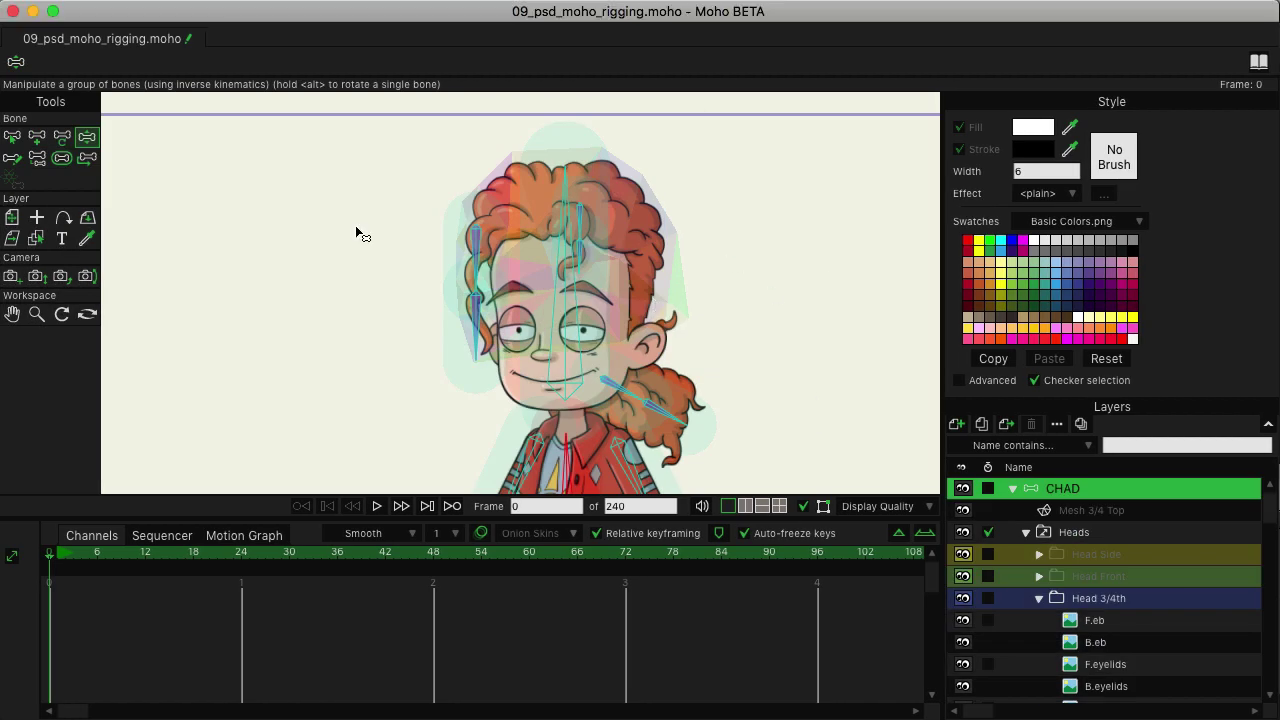
Select hair bone B19 on the left side of the CHAD bone layer.
left_click(11, 138)
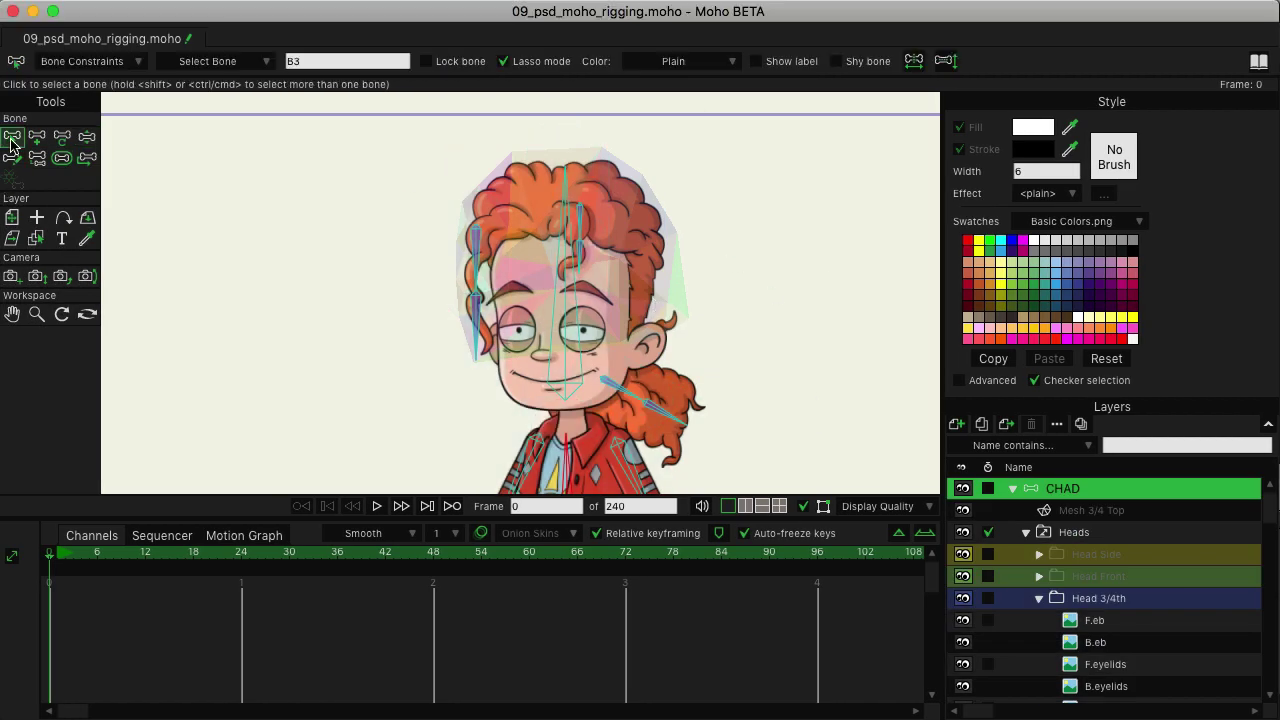
double_click(1062, 490)
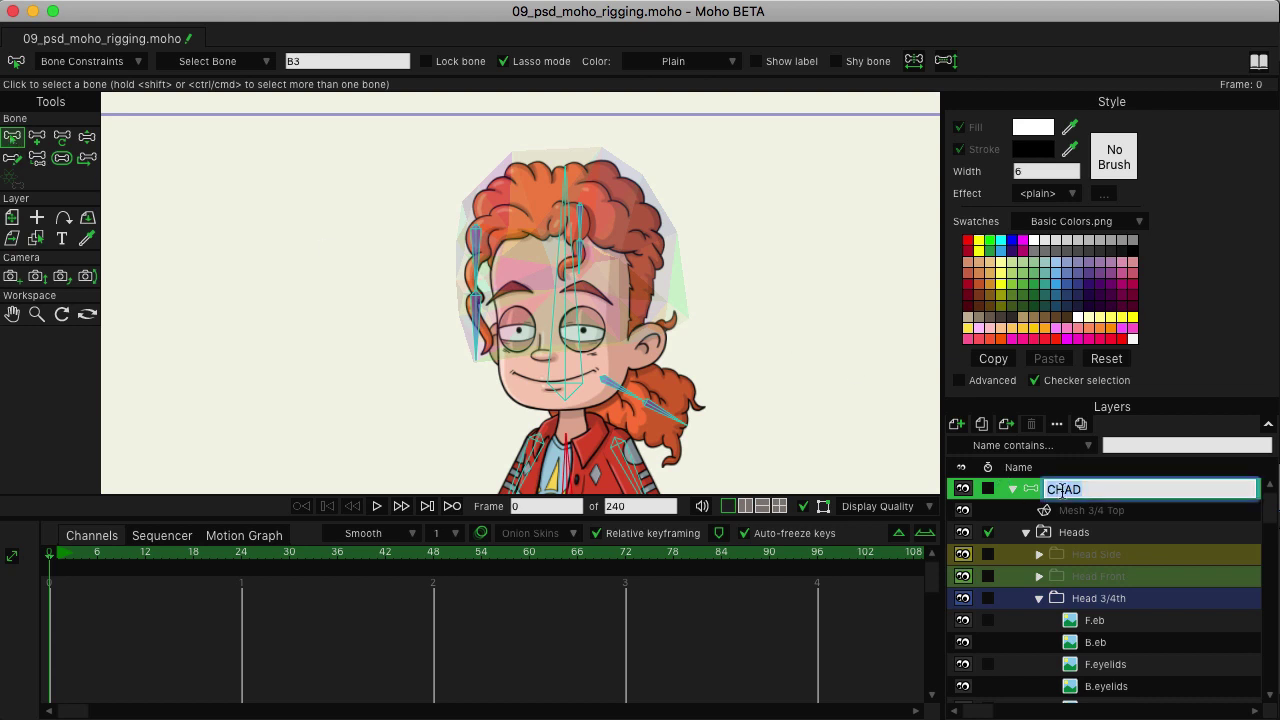
left_click(474, 252)
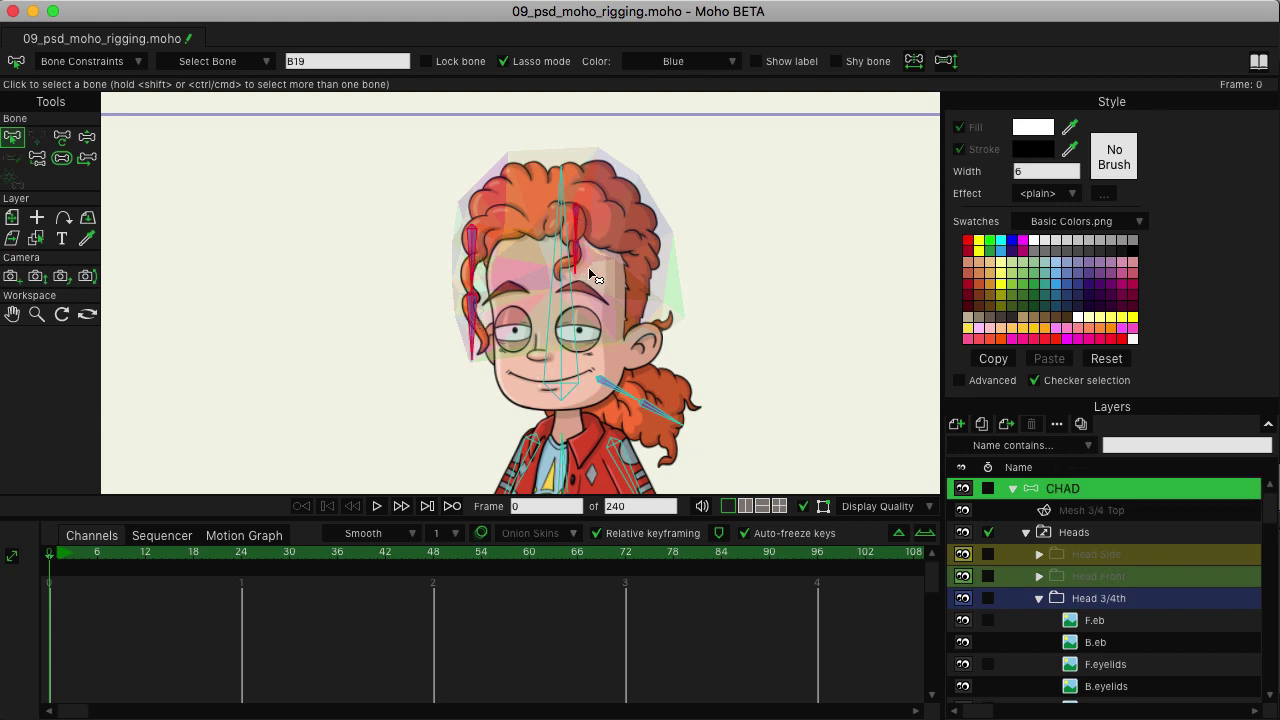
Enable bone dynamics on B19 with damping force 2 and spring force 1.
left_click(110, 66)
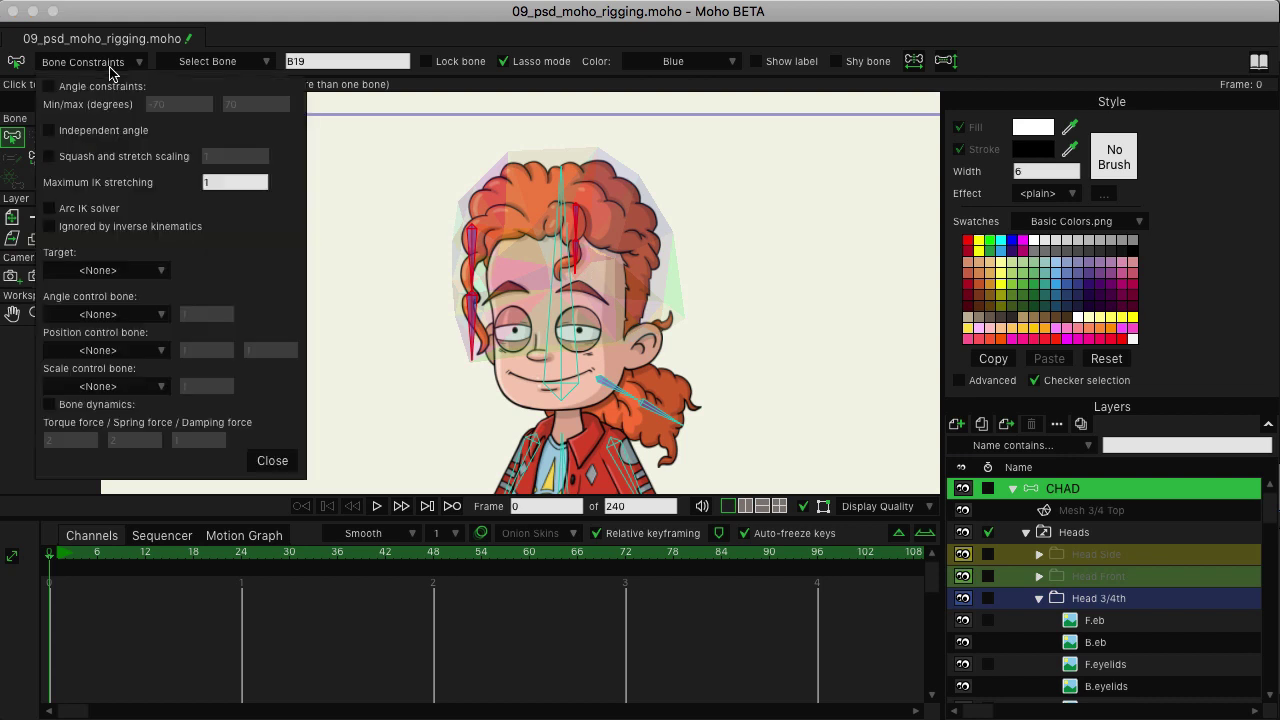
left_click(68, 410)
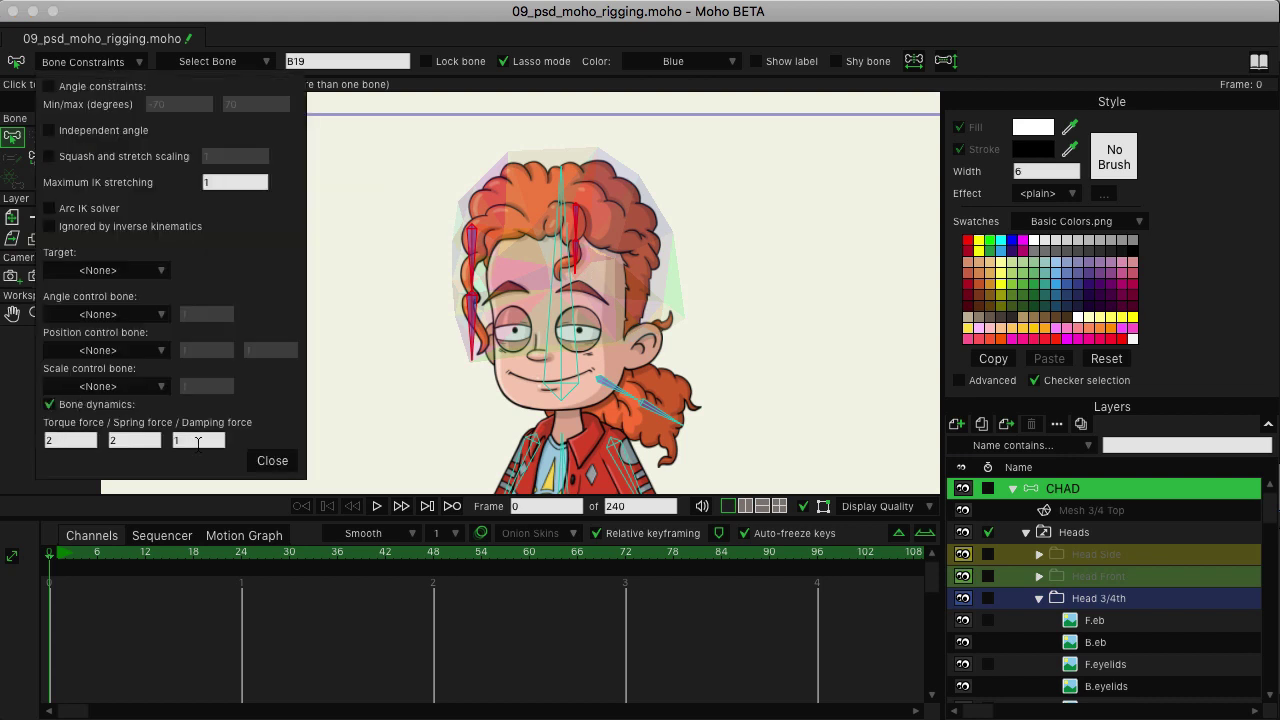
left_click(198, 441)
type("2")
left_click(137, 441)
type("1")
left_click(268, 461)
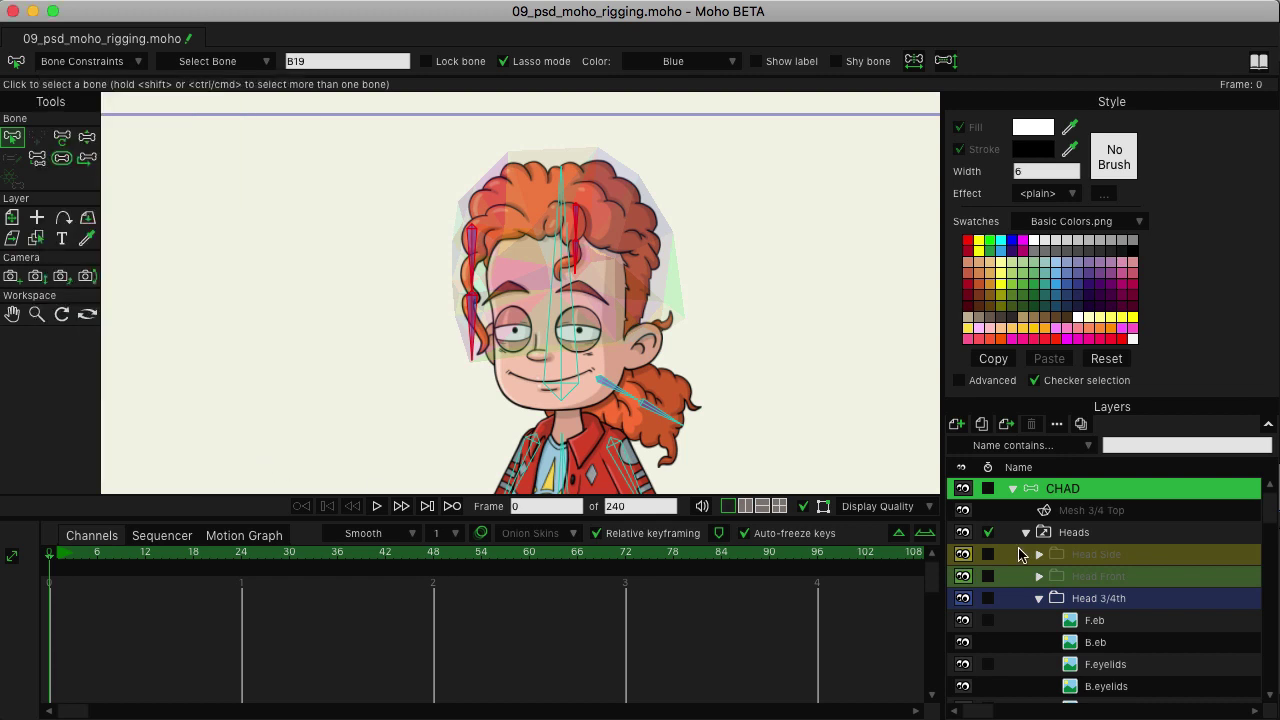
Select the CHAD bone layer and move to frame 1, ready to pose bones.
double_click(1062, 488)
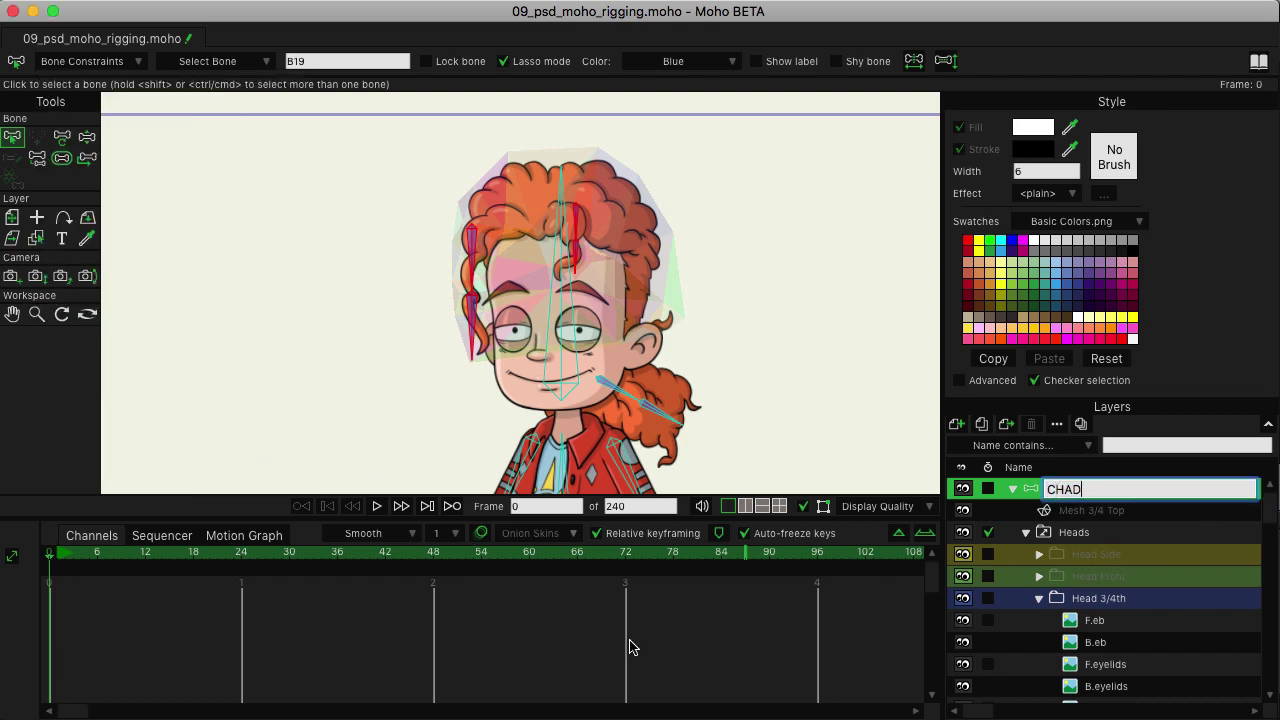
key("Return")
left_click(401, 506)
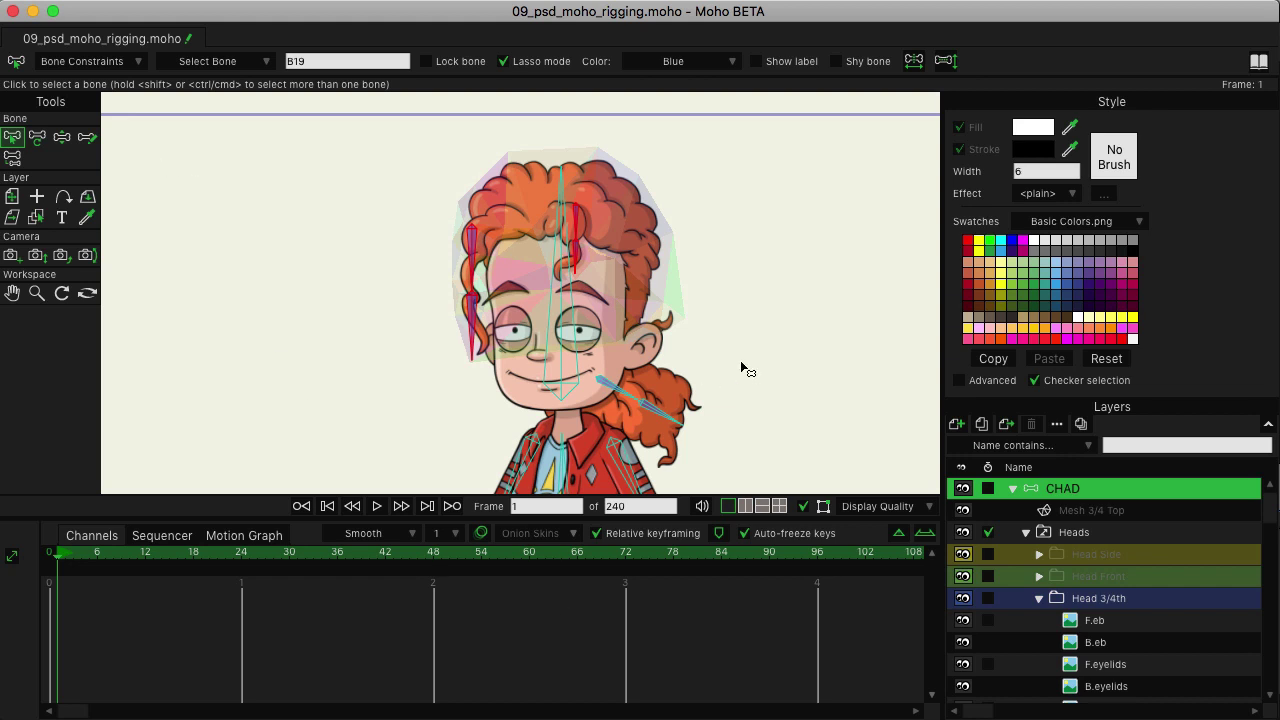
scroll(743, 366, "down", 2)
scroll(420, 270, "up", 2)
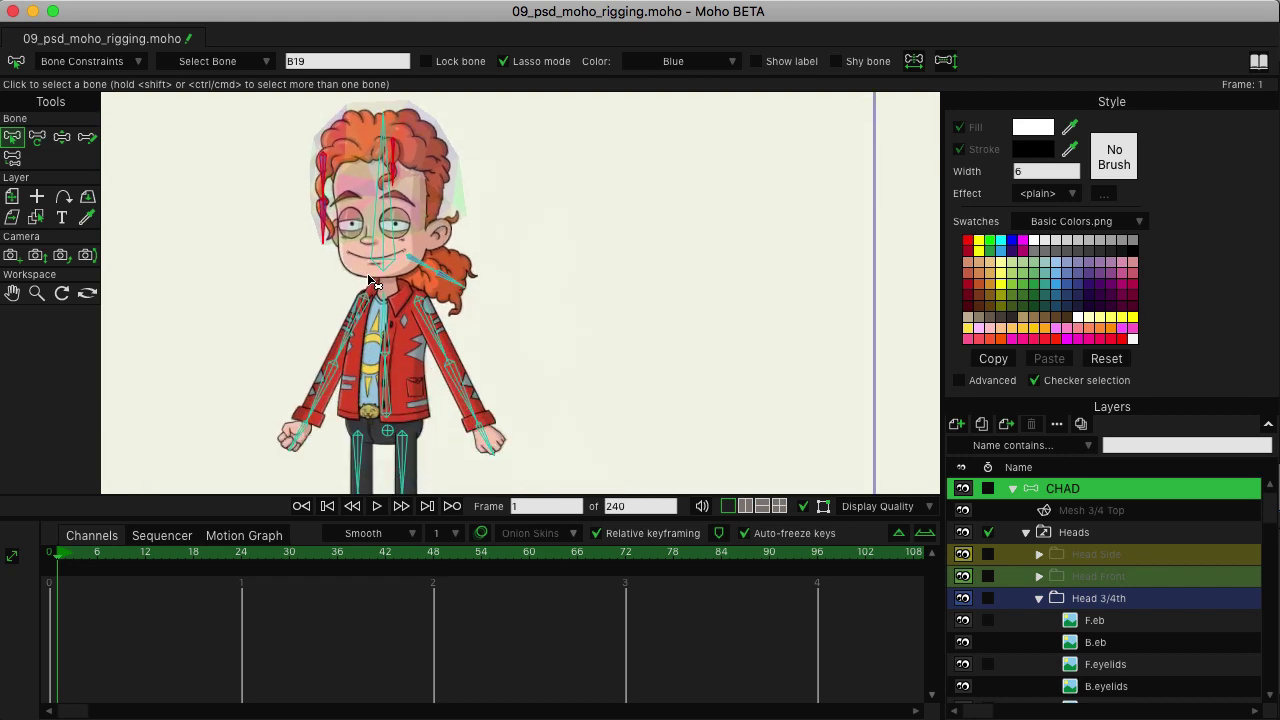
left_click(61, 136)
Key the upper body bent one way at frame 6, the other at 12, straight at 24.
key("ctrl+Right")
key("ctrl+Right")
key("ctrl+Right")
key("ctrl+Right")
key("ctrl+Right")
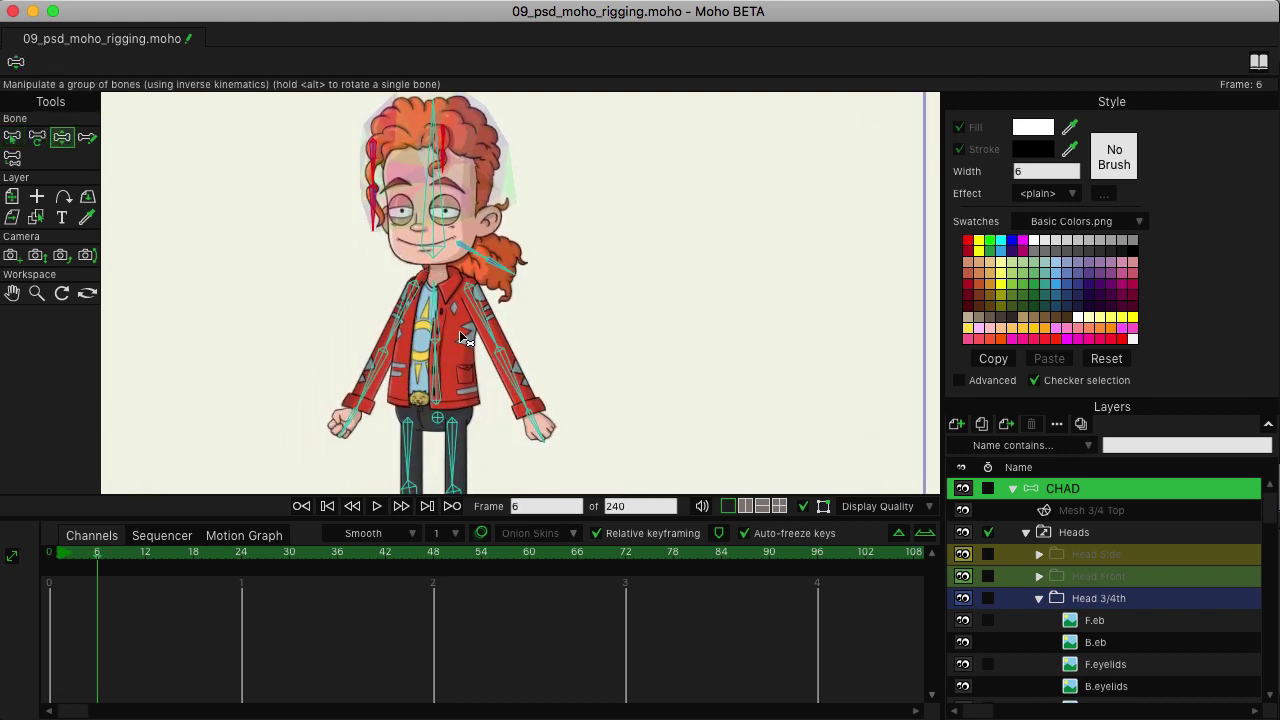
left_click_drag(455, 331, 465, 313)
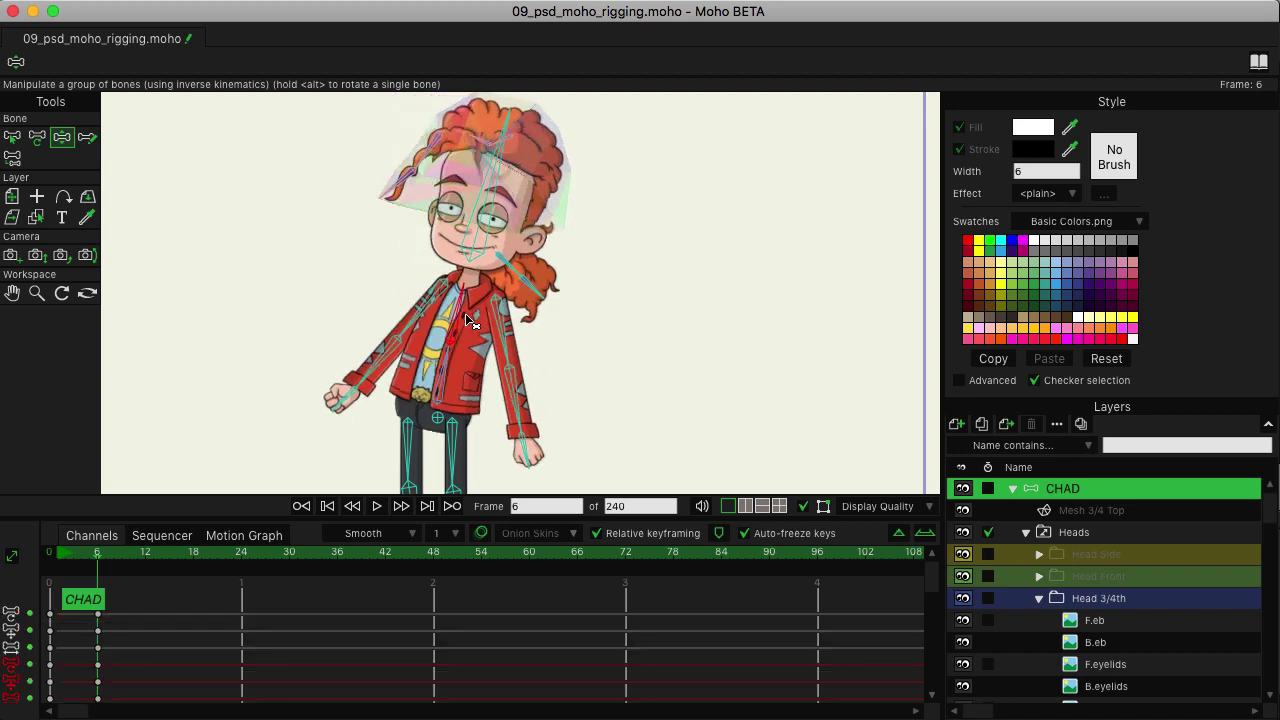
key("ctrl+Right")
key("ctrl+Right")
key("ctrl+Right")
key("ctrl+Right")
key("ctrl+Right")
key("ctrl+Right")
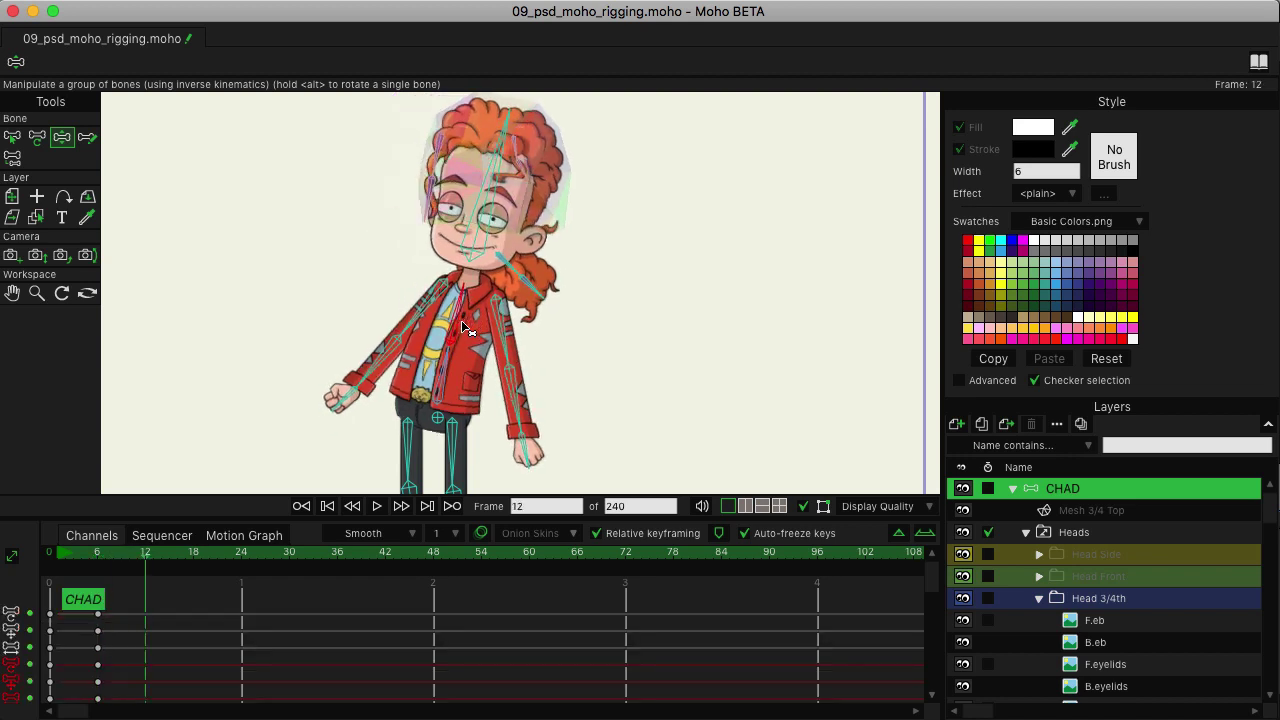
left_click_drag(465, 327, 426, 316)
key("ctrl+Right")
key("ctrl+Right")
key("ctrl+Right")
key("ctrl+Right")
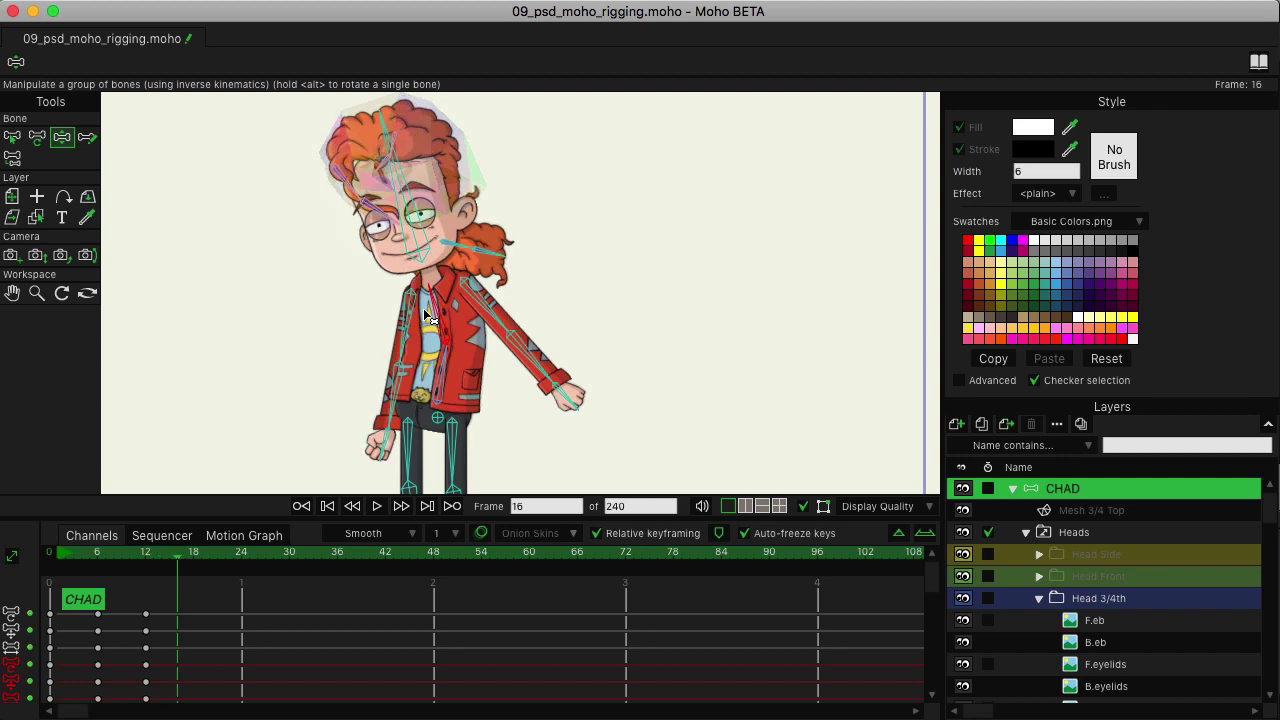
key("ctrl+Right")
key("ctrl+Right")
key("ctrl+Right")
key("ctrl+Right")
key("ctrl+Right")
key("ctrl+Right")
key("ctrl+Right")
key("ctrl+Right")
left_click_drag(425, 313, 446, 304)
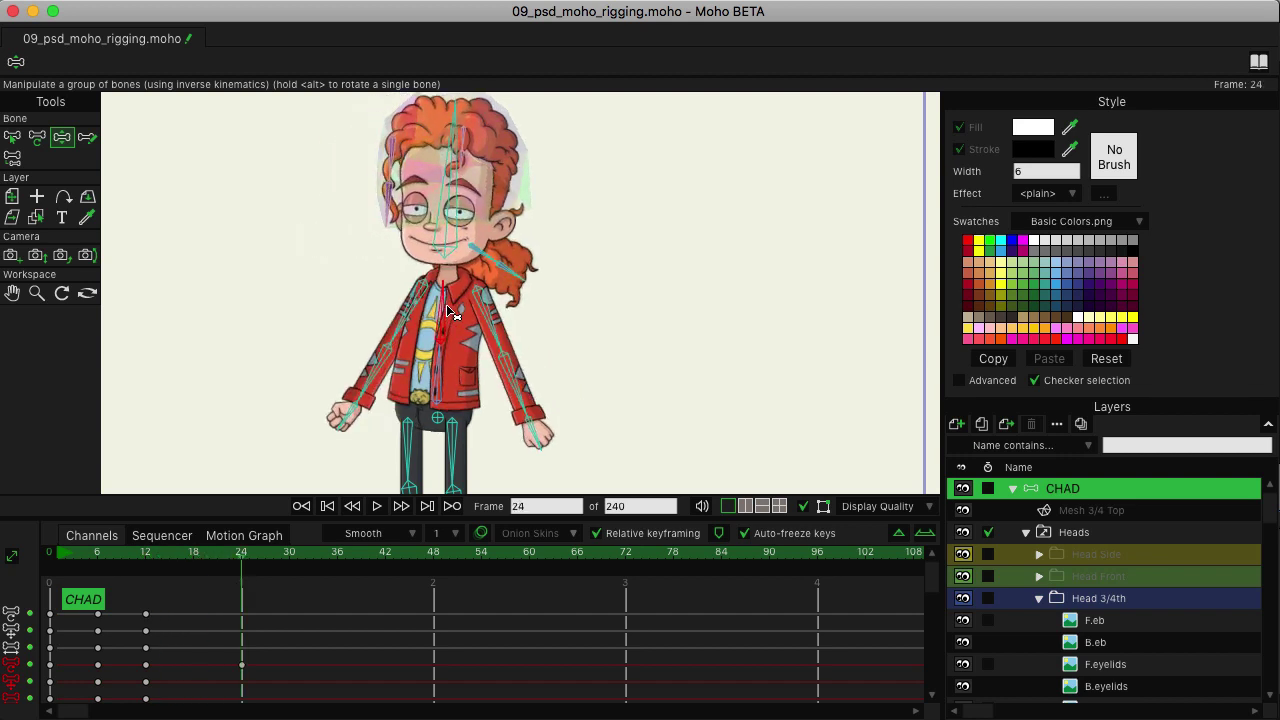
Play the sway from the start, then scrub back to inspect the hair and return to frame 0.
left_click(60, 556)
key("space")
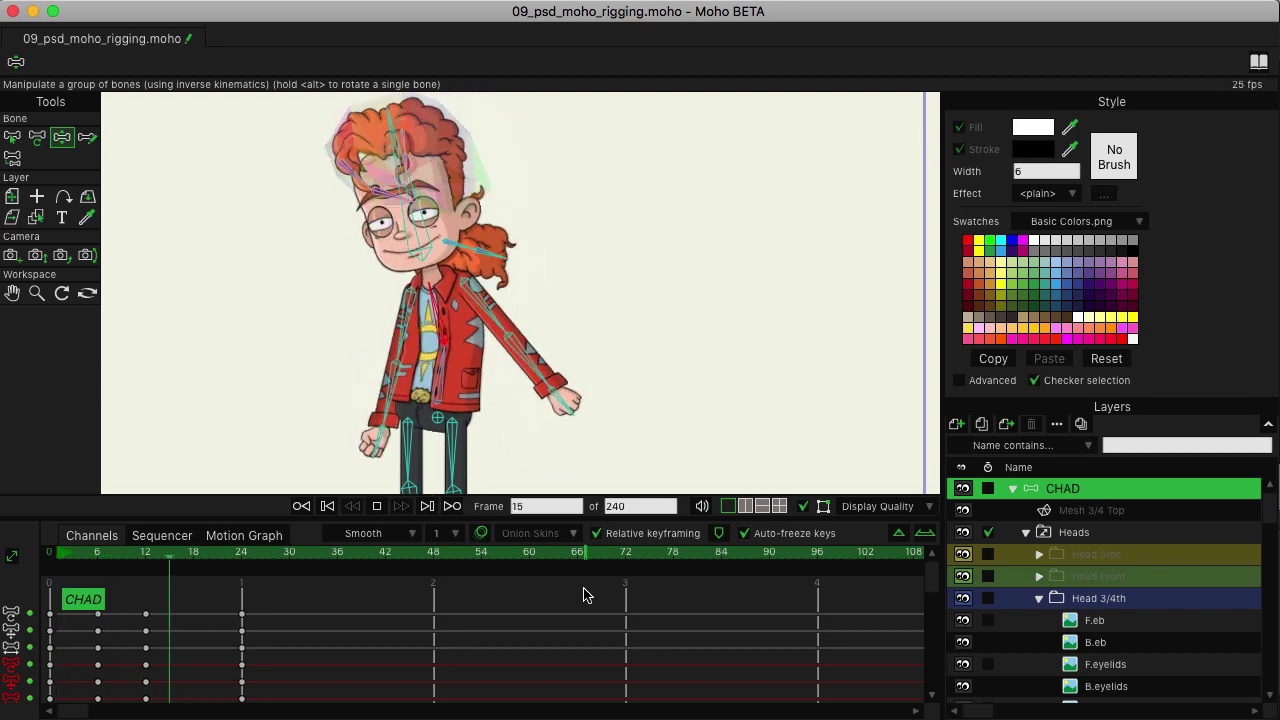
key("space")
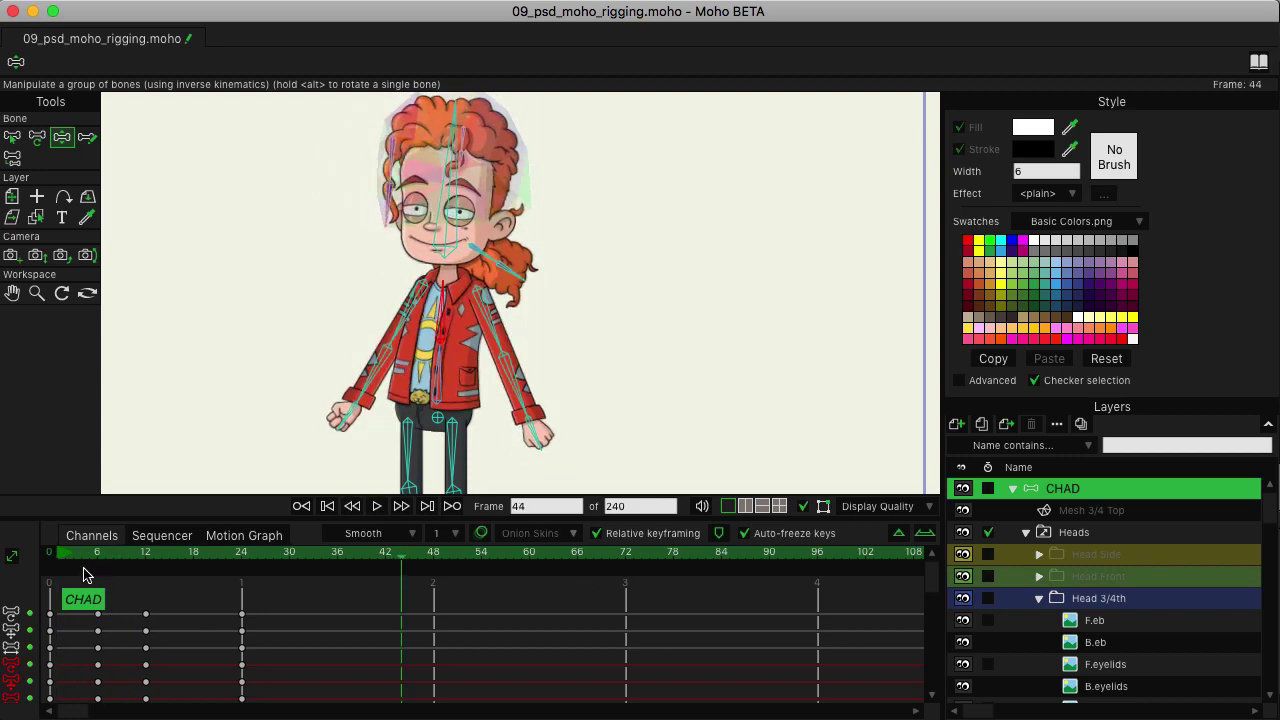
left_click_drag(84, 575, 68, 569)
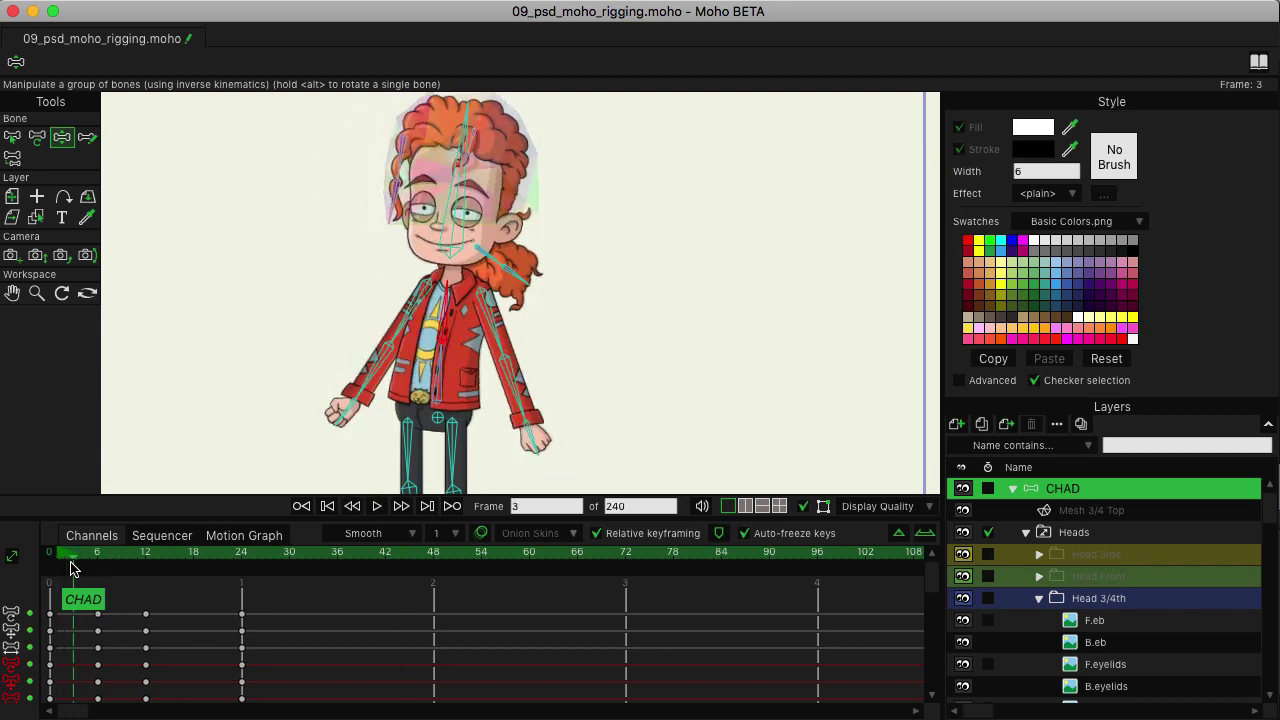
left_click_drag(70, 566, 63, 571)
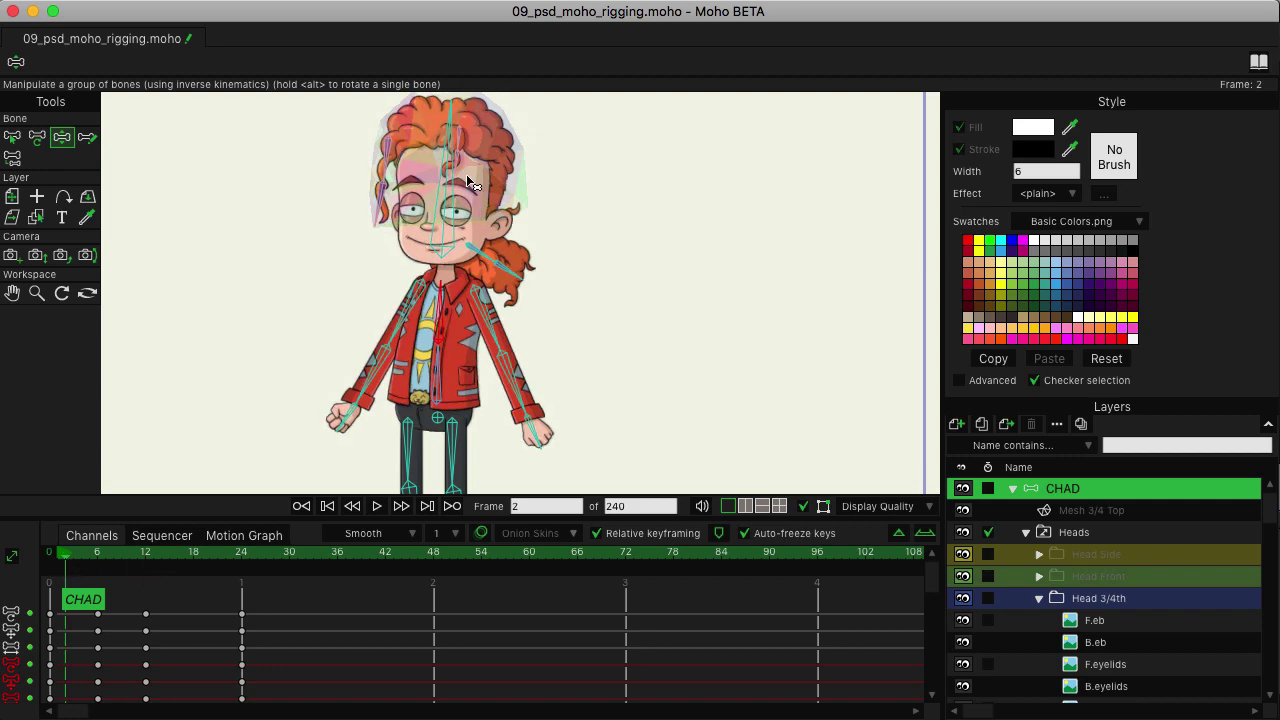
key("super+shift+Left")
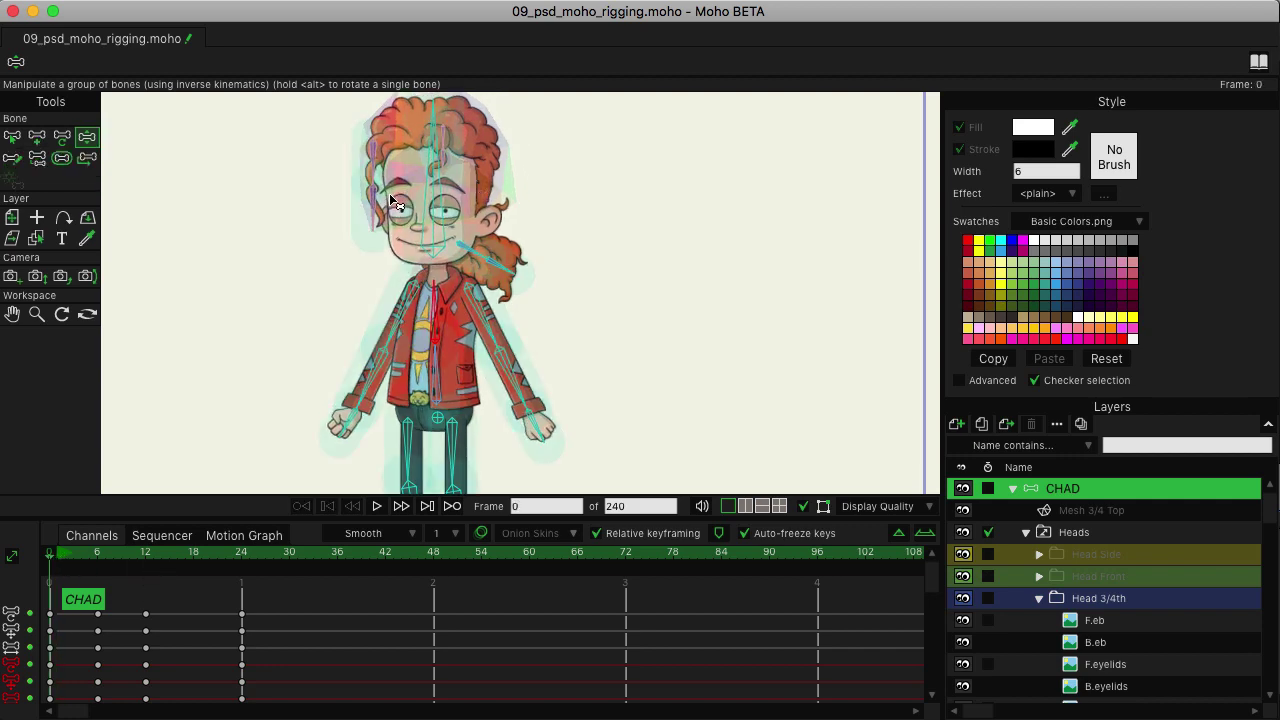
Set forehead hair bone B21's damping force to 4, then play and scrub back to preview.
scroll(398, 200, "up", 5)
left_click(12, 137)
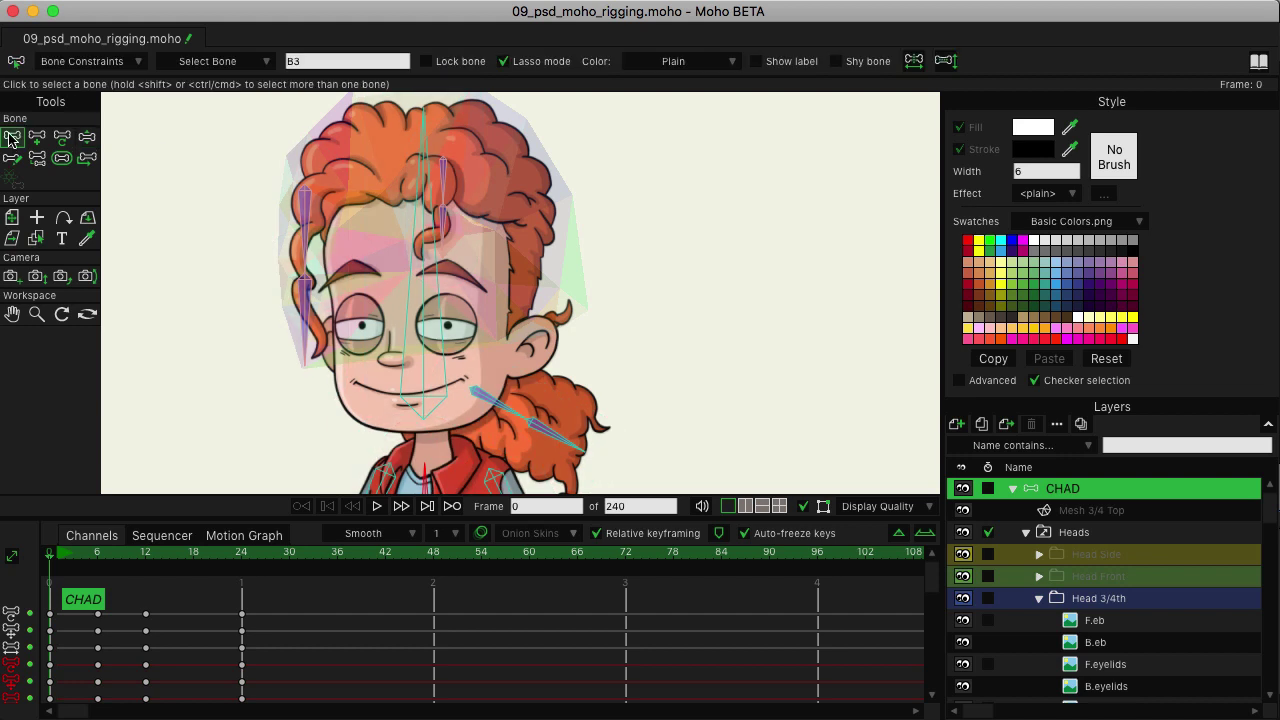
left_click(447, 173)
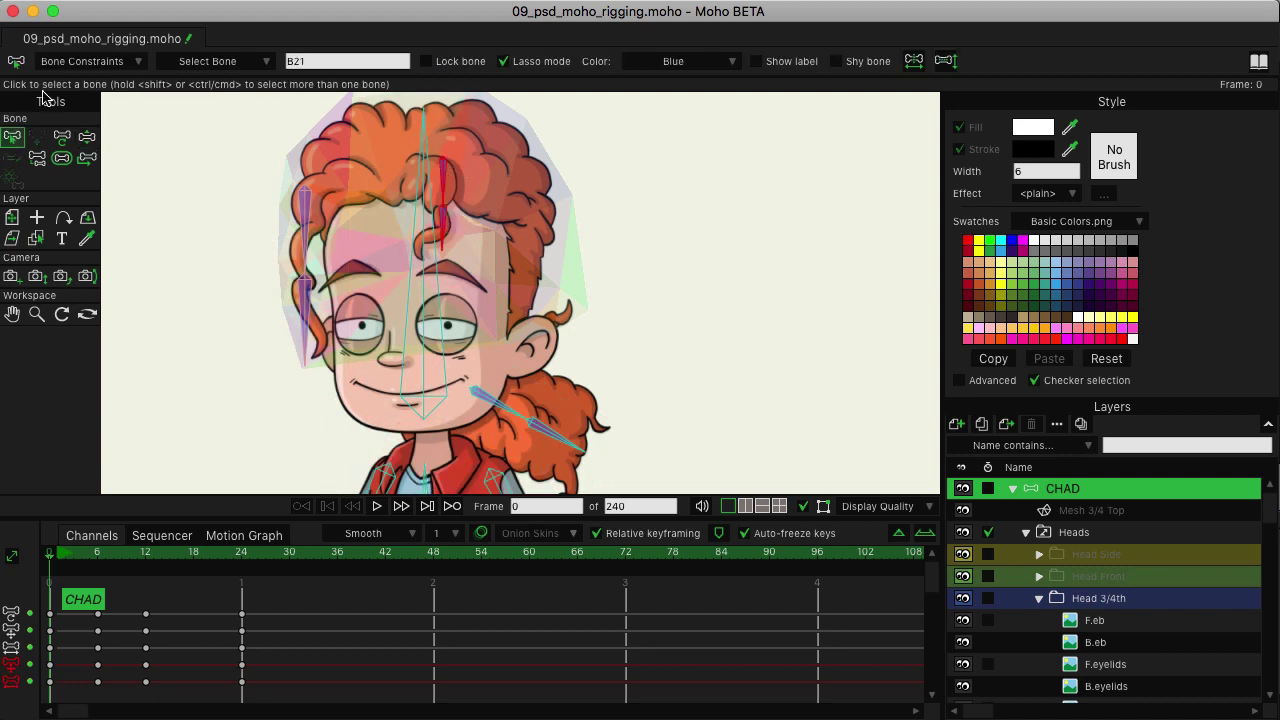
left_click(100, 61)
left_click(199, 440)
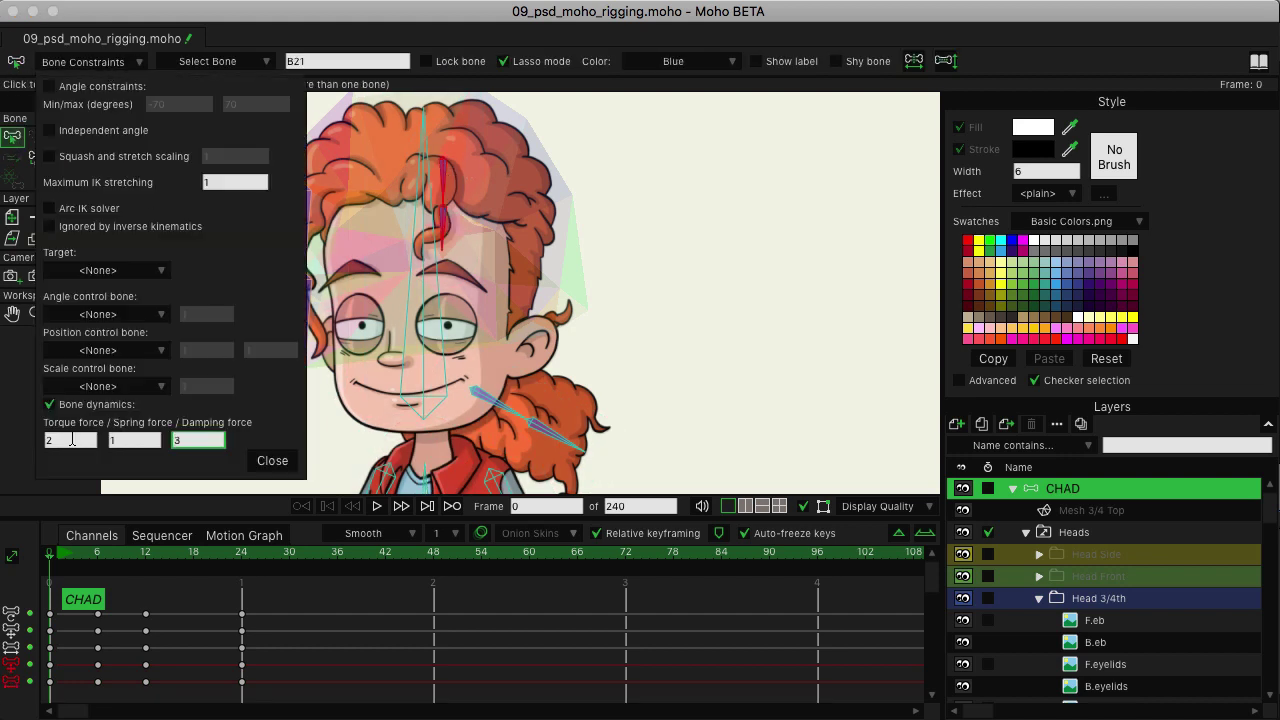
left_click(285, 462)
key("space")
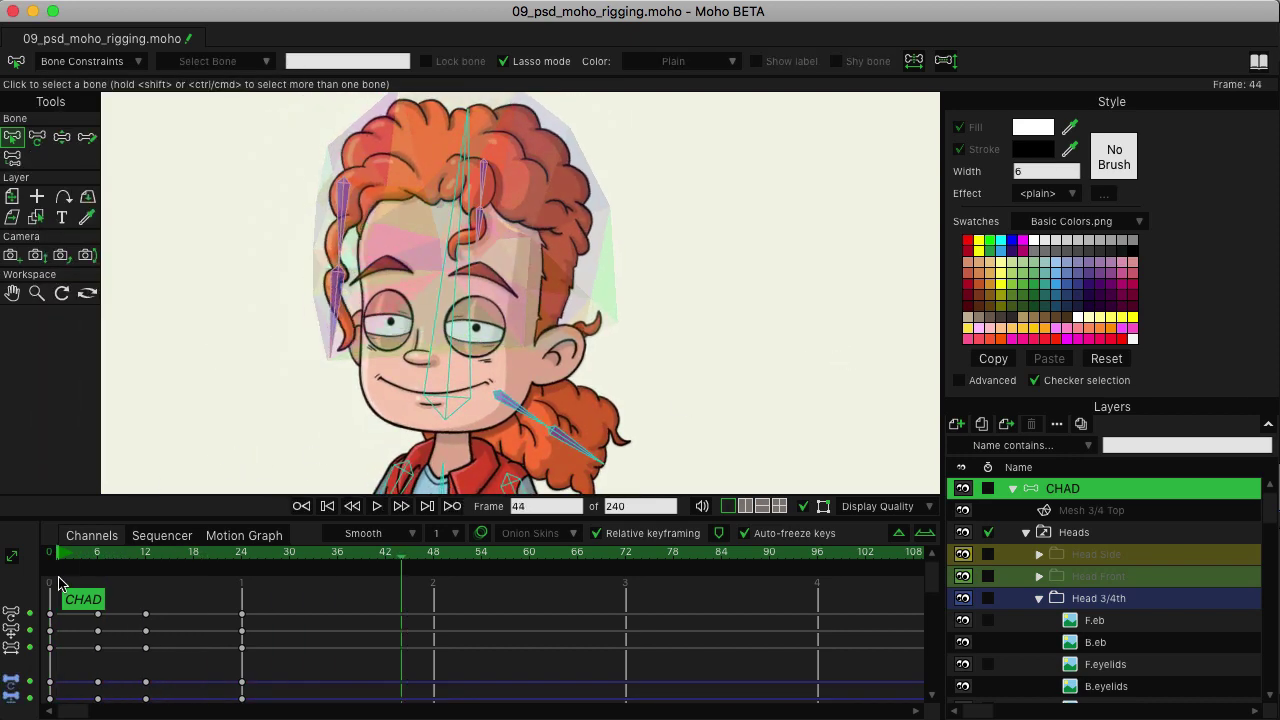
left_click_drag(70, 560, 52, 597)
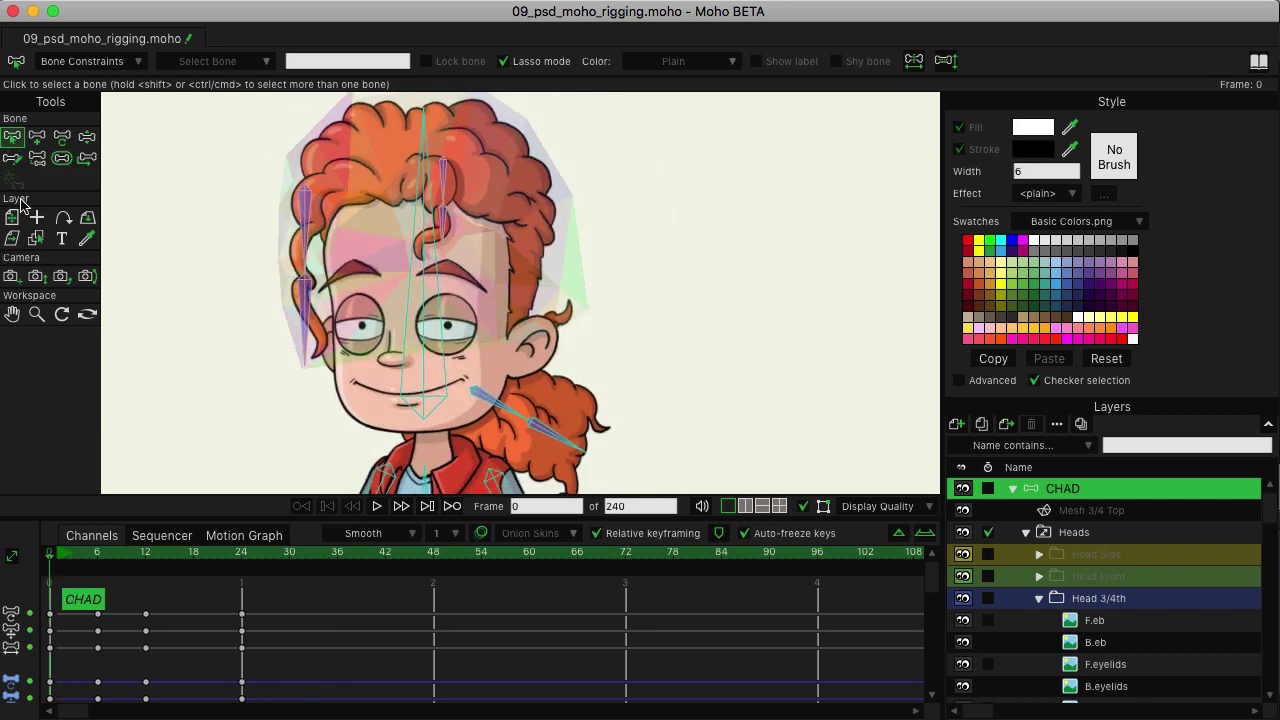
Select B21 and the hair bone below, check their constraints, and play the sway.
left_click(445, 188)
left_click(442, 226, "shift")
left_click(120, 64)
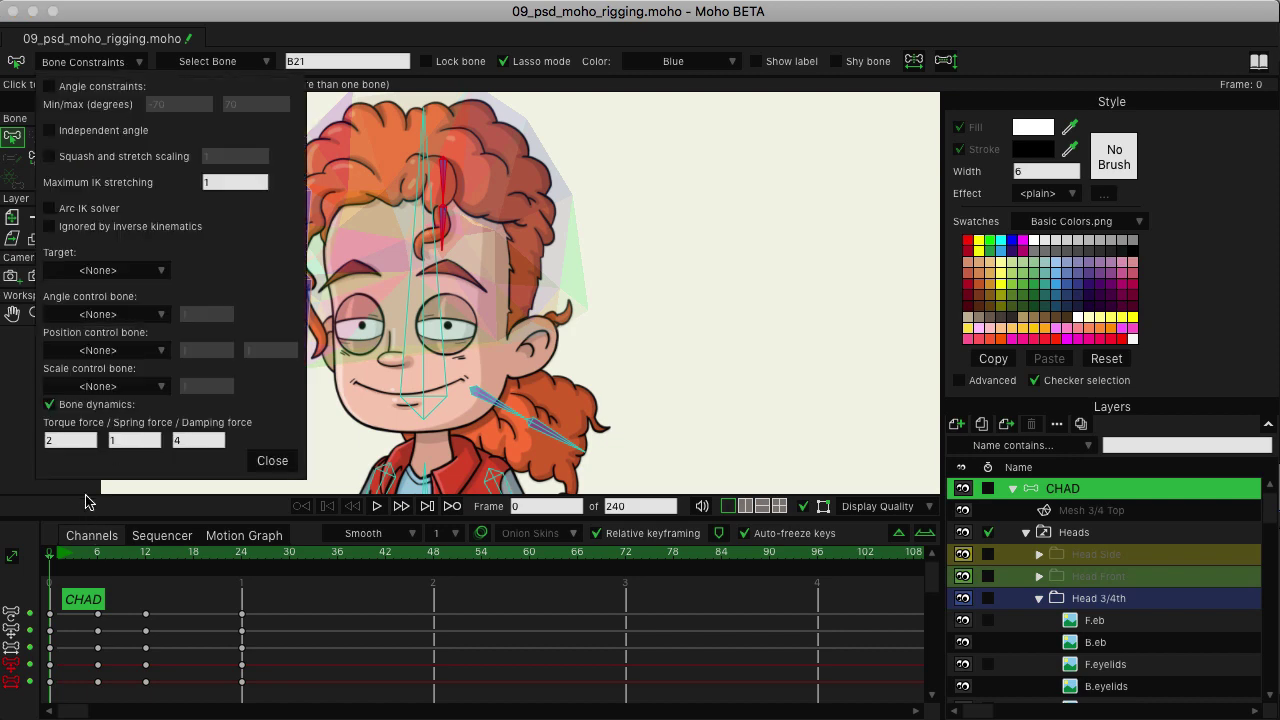
left_click(274, 462)
key("space")
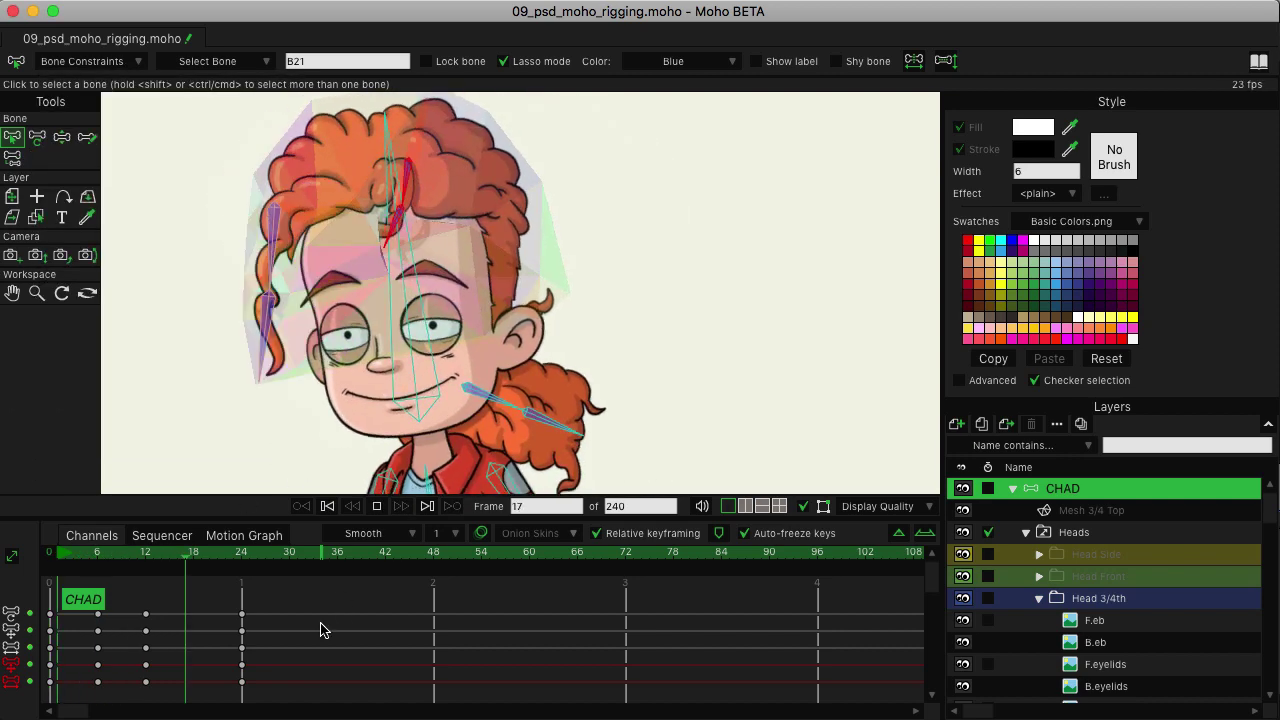
left_click(50, 555)
Set their torque force to .3 and spring force to .4, then replay the animation.
left_click(100, 62)
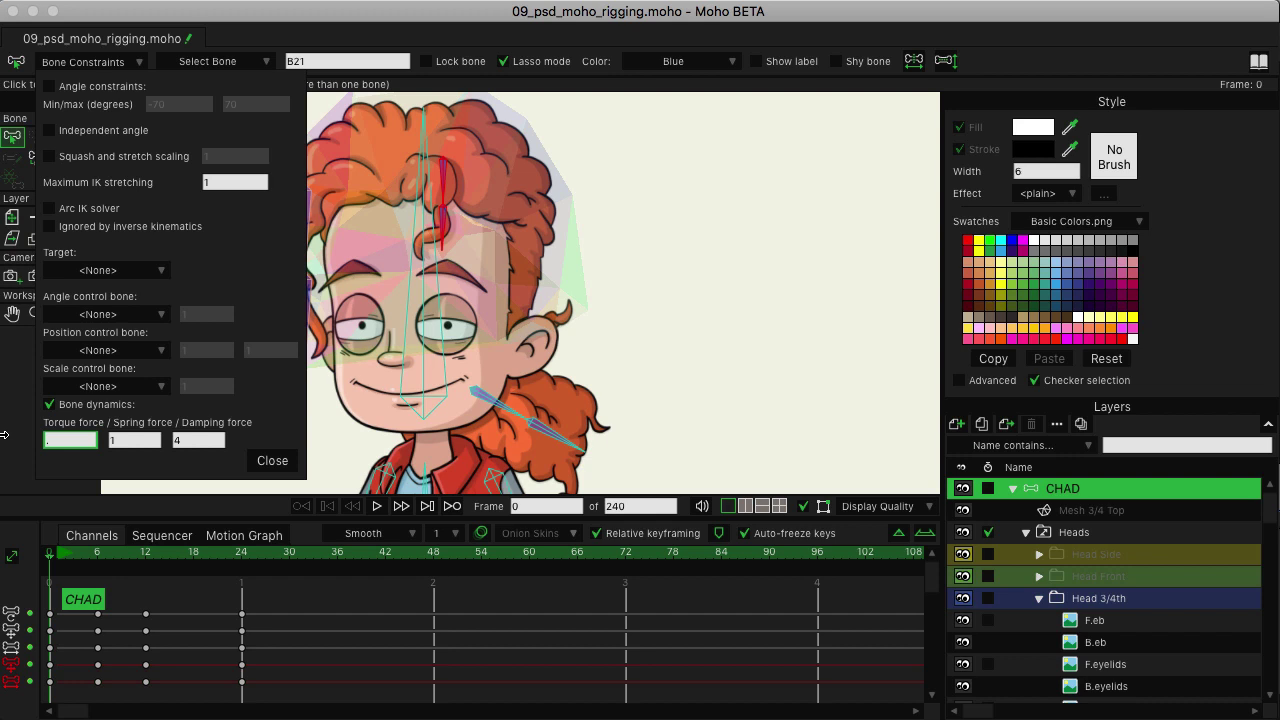
type("3")
left_click(128, 437)
left_click_drag(141, 437, 32, 438)
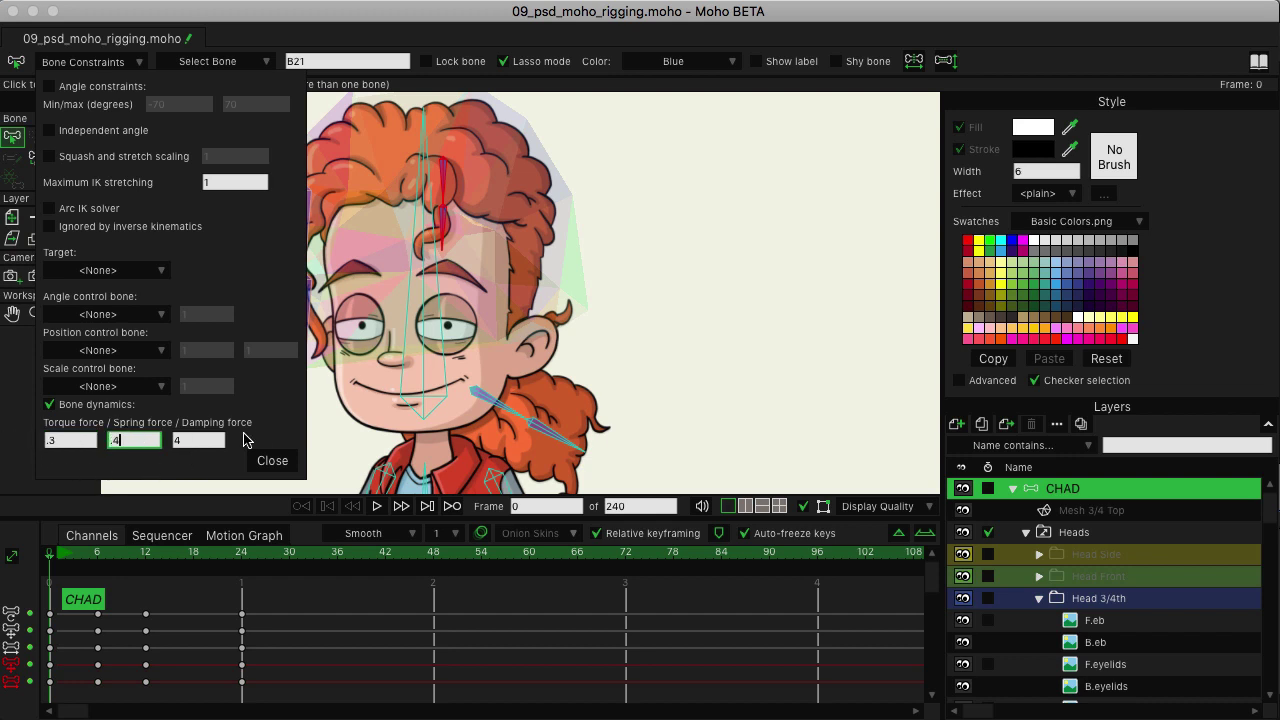
left_click(272, 460)
key("space")
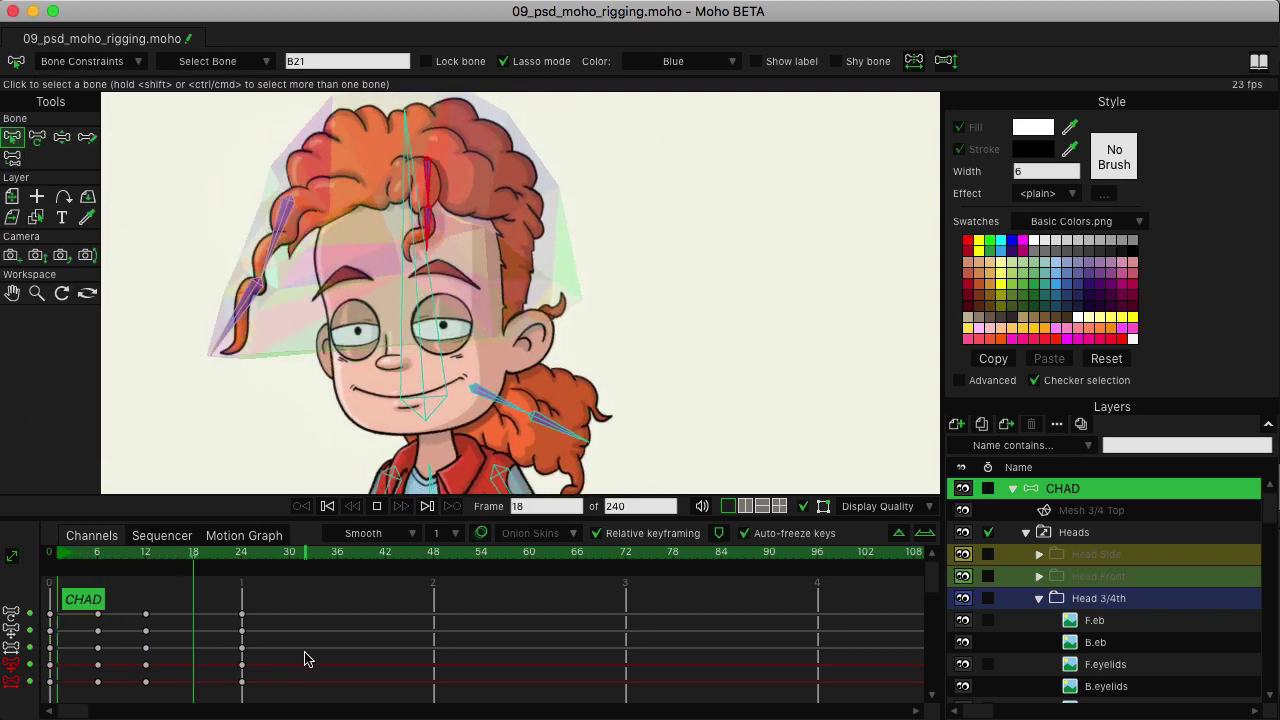
left_click_drag(86, 608, 140, 636)
key("space")
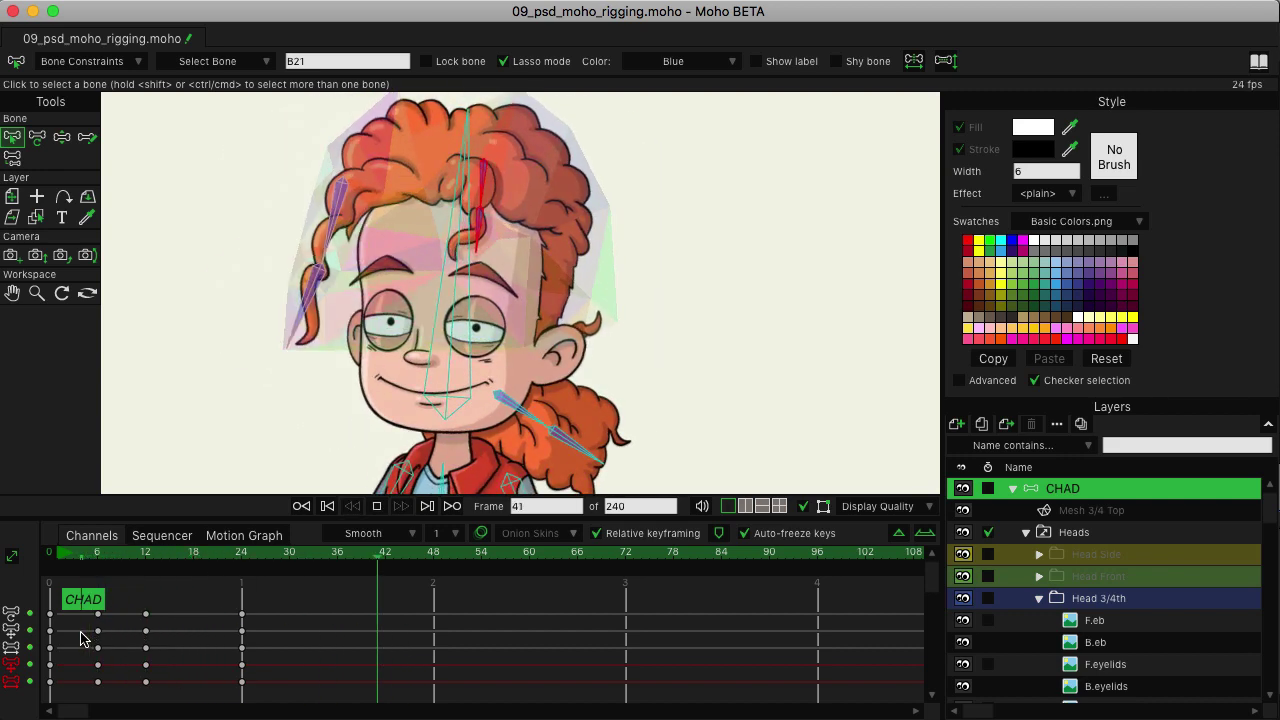
key("space")
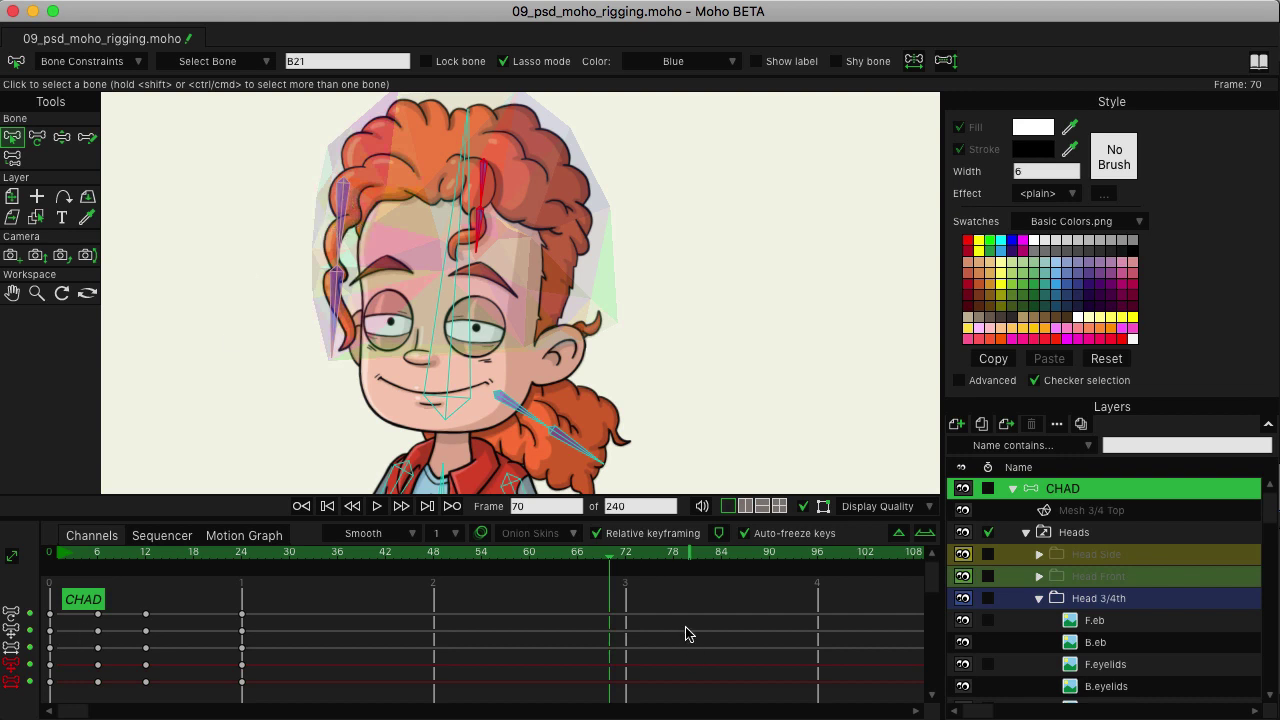
left_click_drag(601, 559, 50, 557)
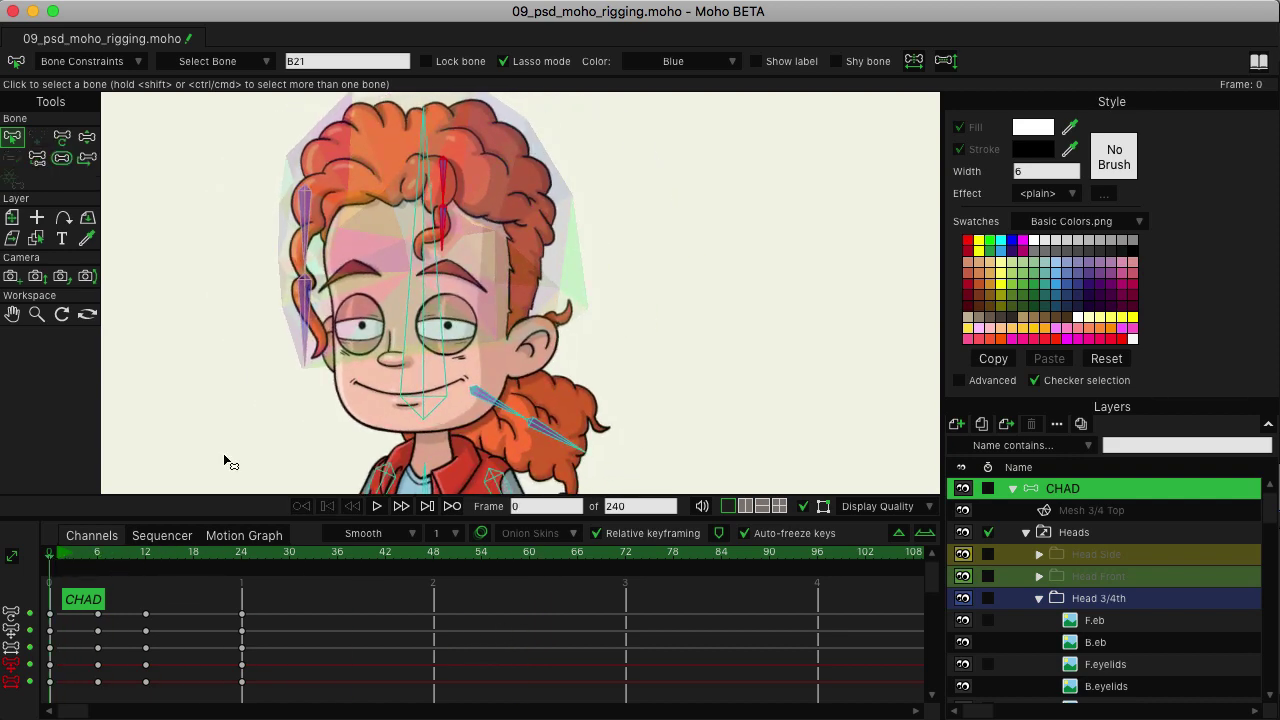
Select hair bone B19, review its bone constraints, and preview the playback.
left_click(306, 198)
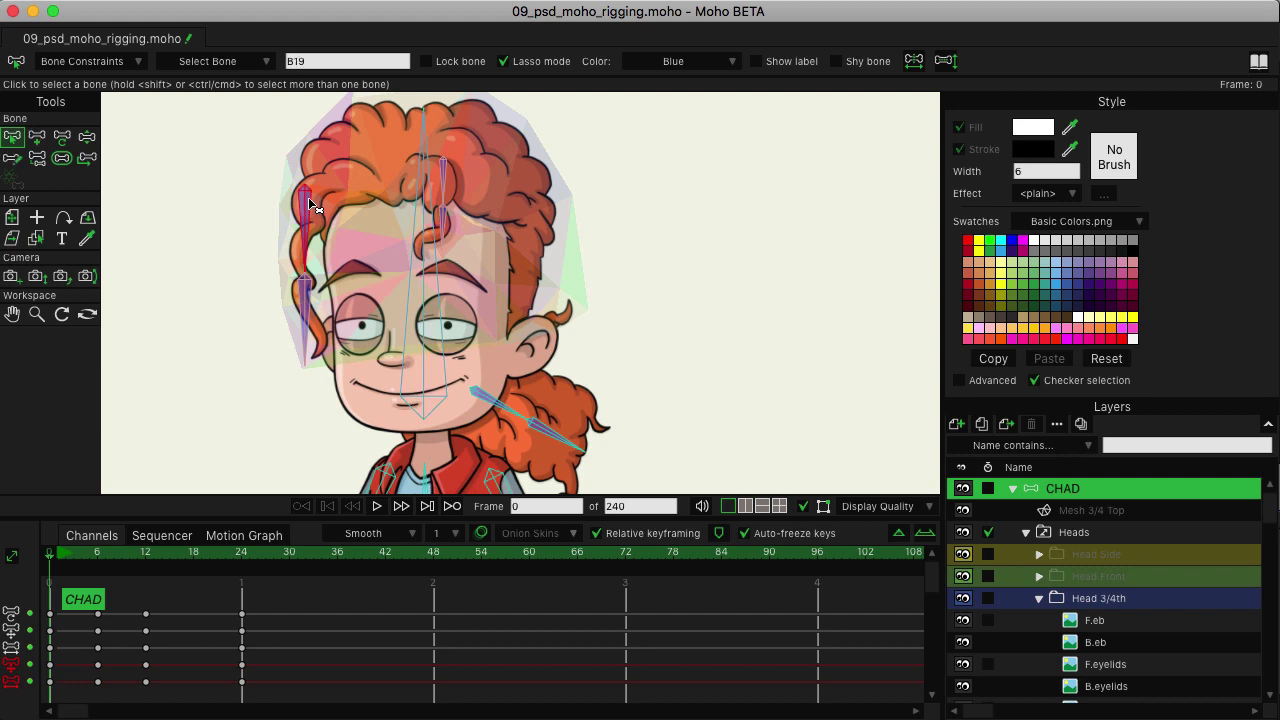
left_click(125, 65)
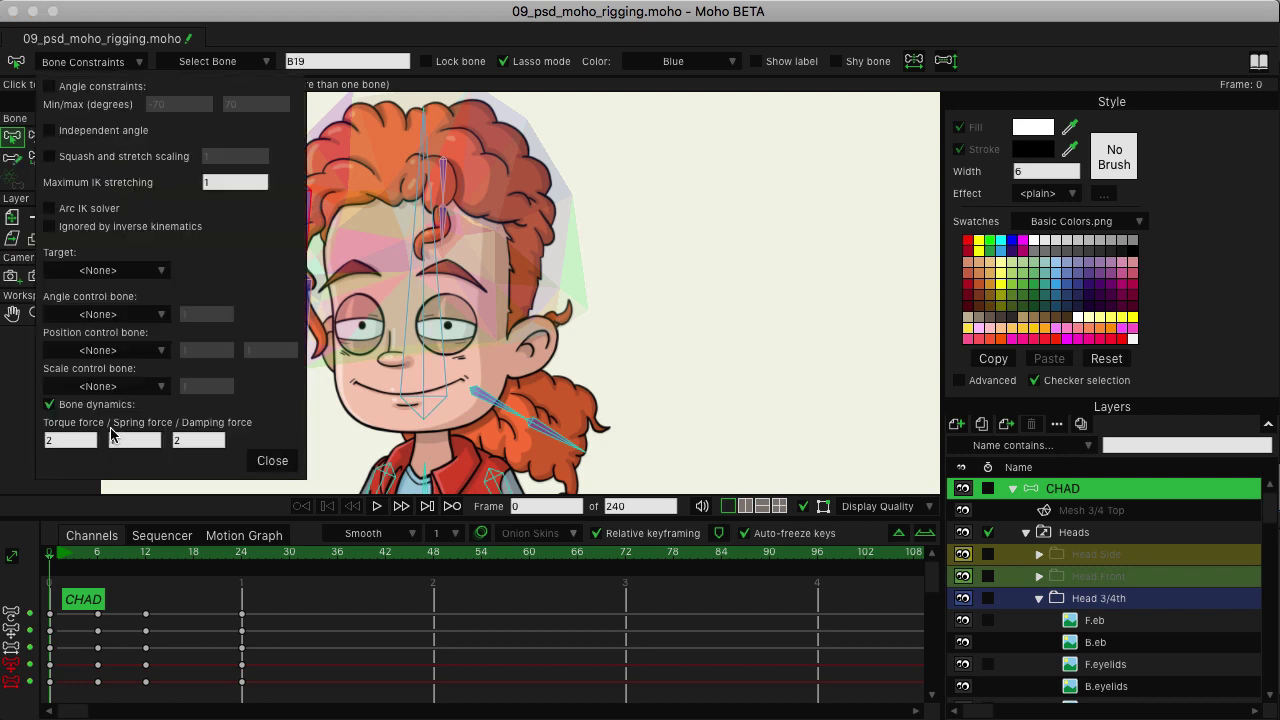
left_click(178, 440)
left_click(272, 461)
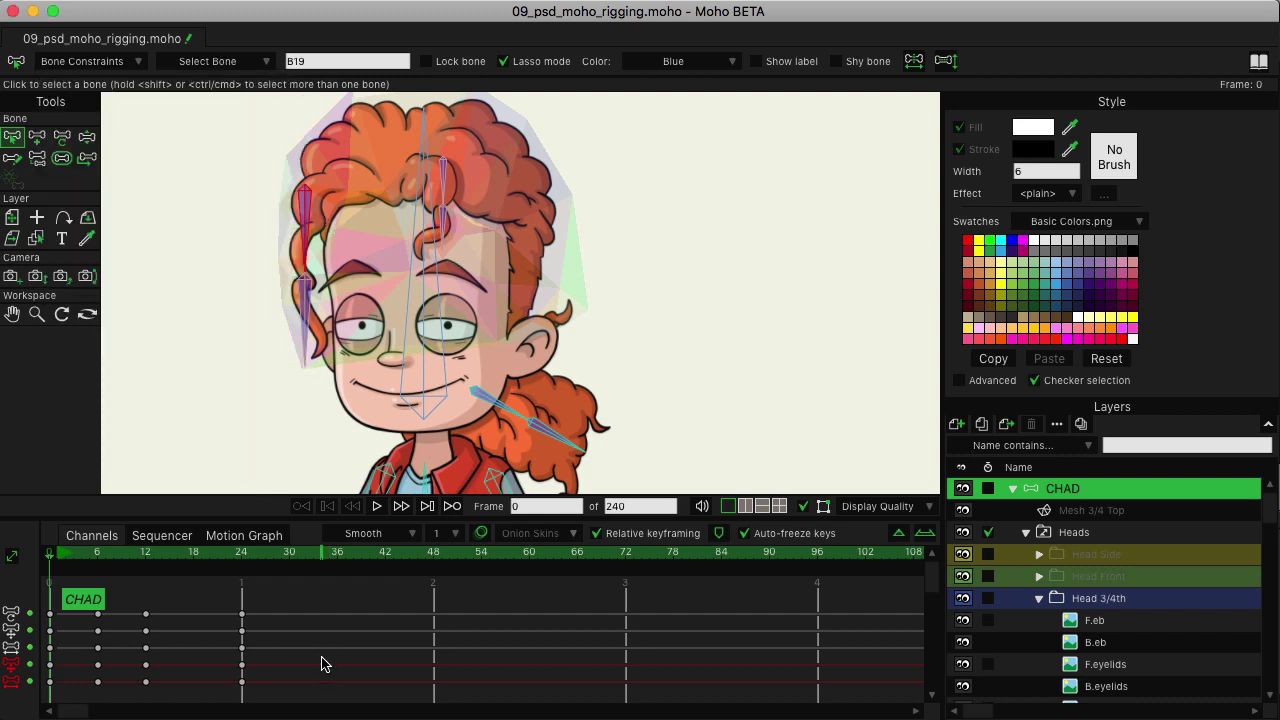
key("space")
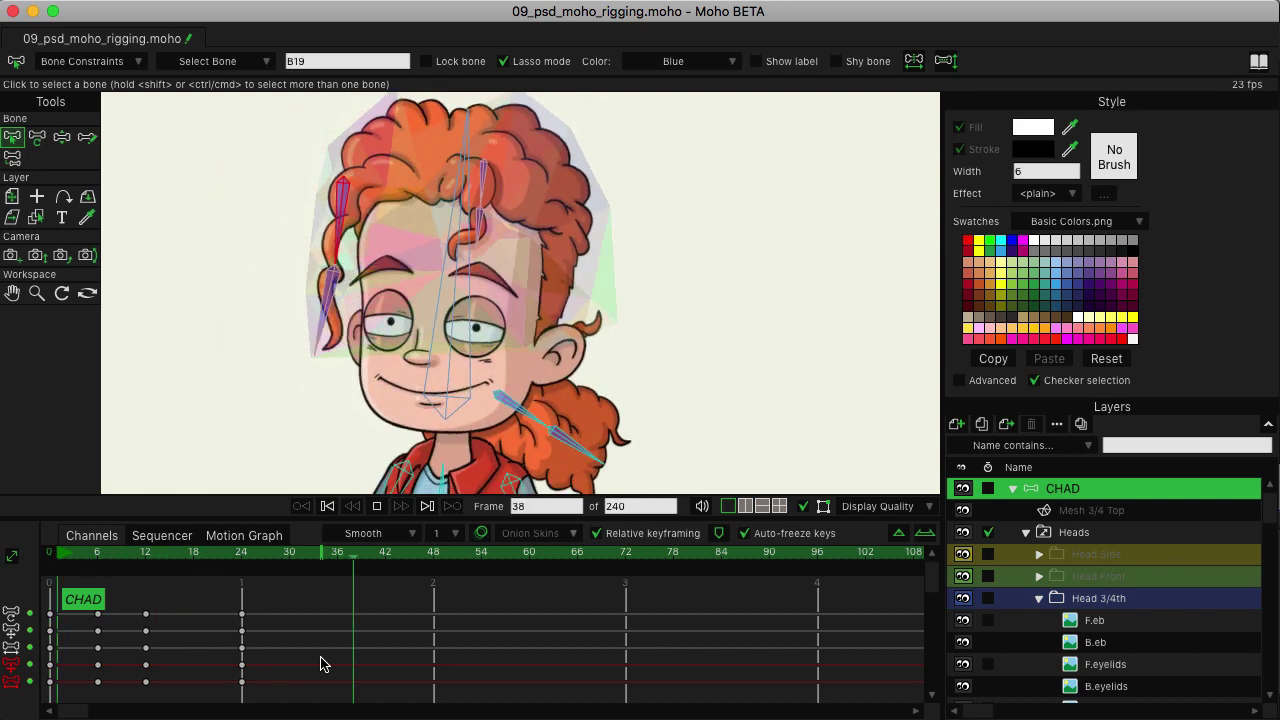
left_click(52, 558)
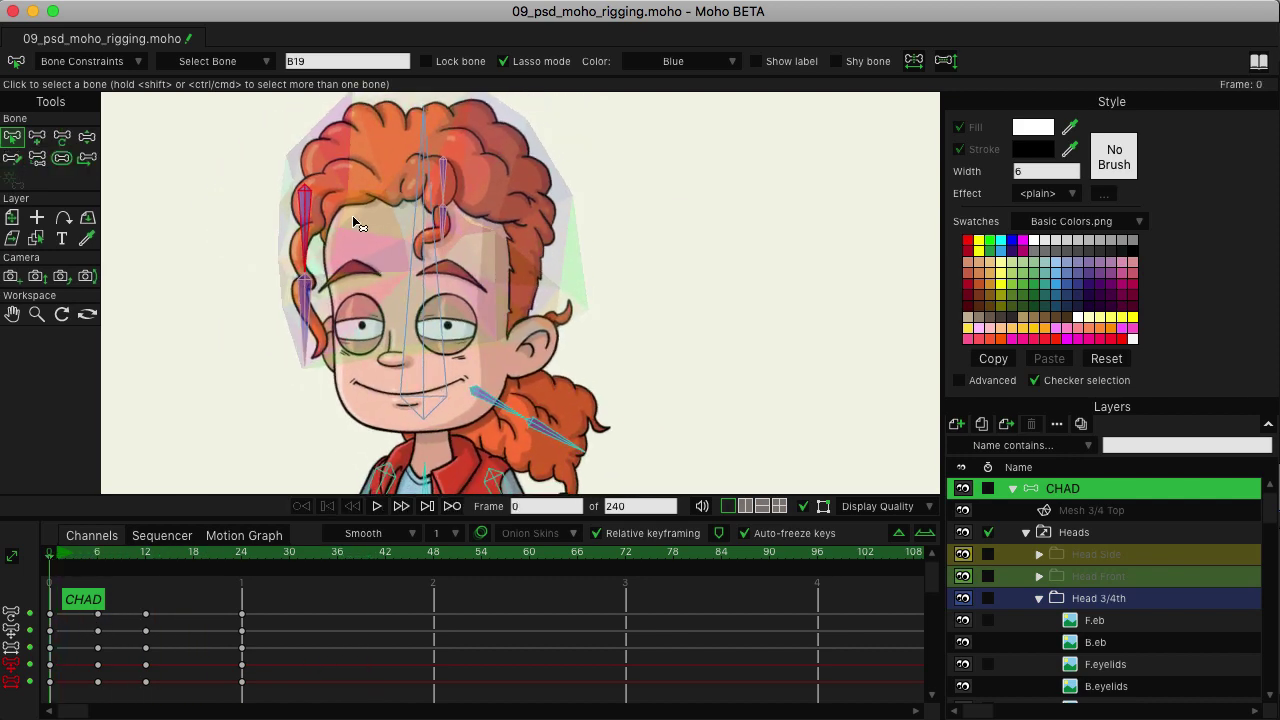
Set B19's damping force to 2 and play the animation to test it.
left_click(105, 63)
left_click(195, 440)
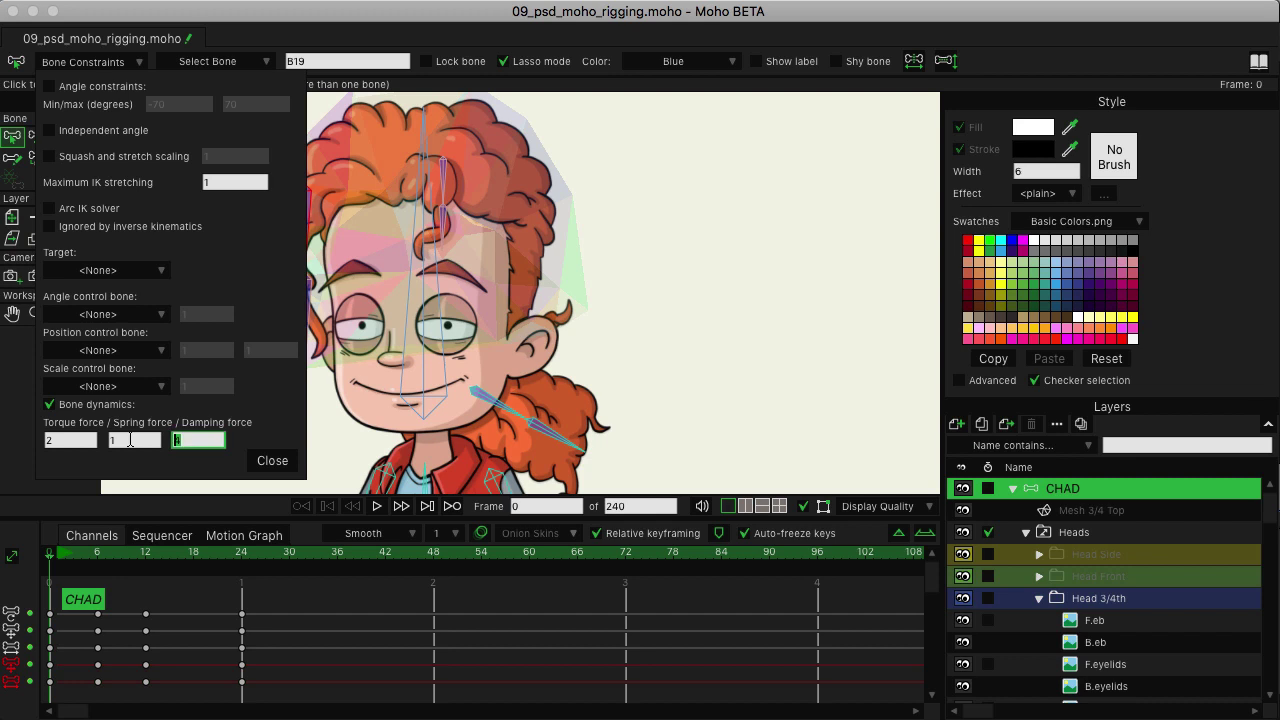
type("2")
left_click(112, 441)
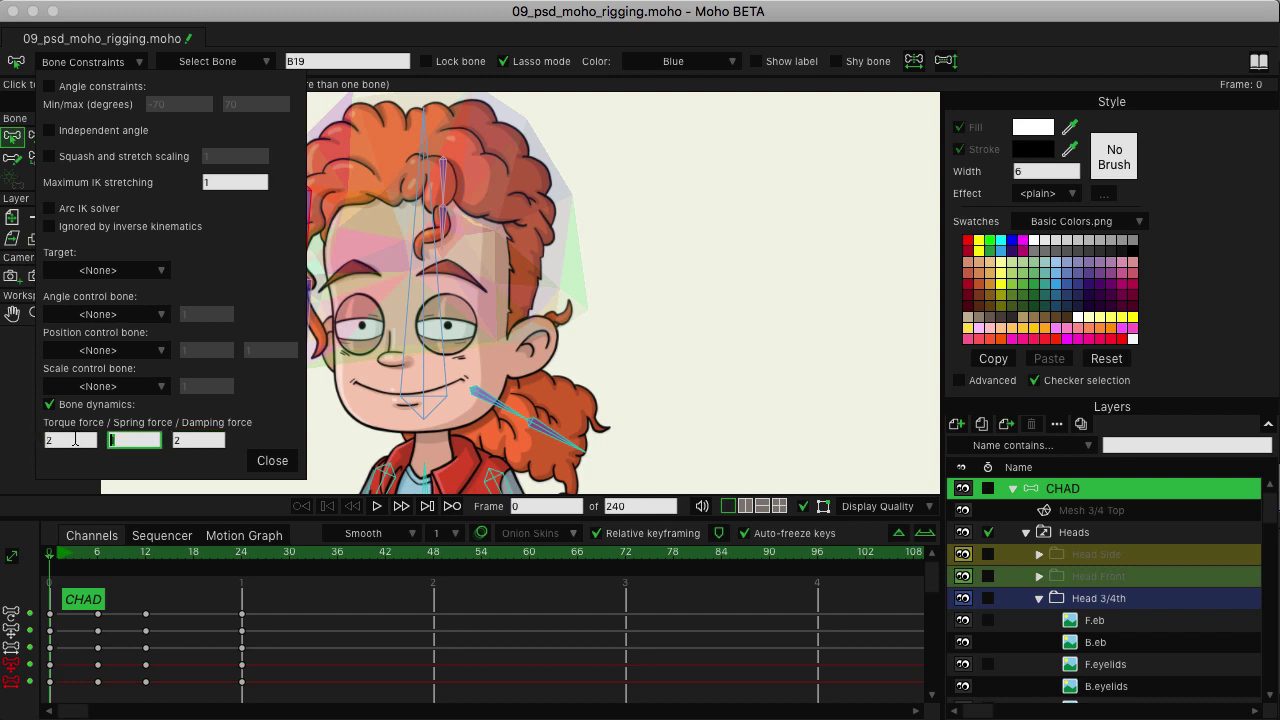
left_click(78, 440)
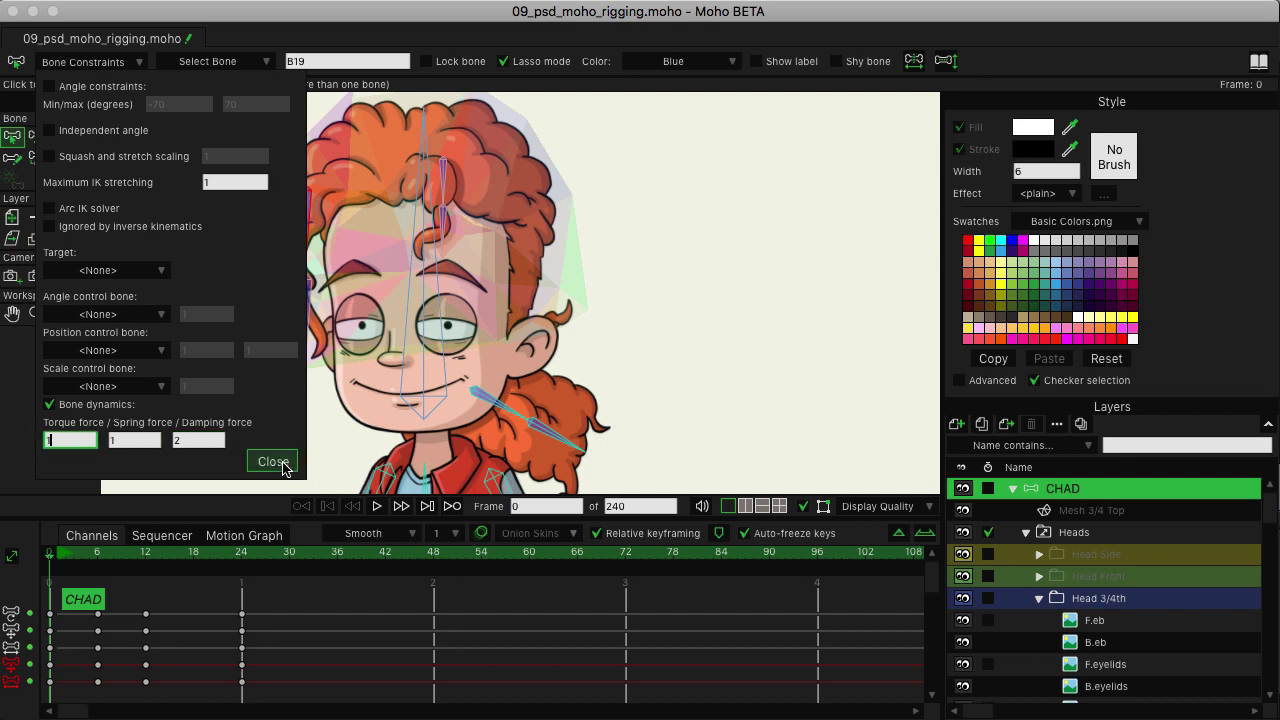
left_click(272, 460)
key("space")
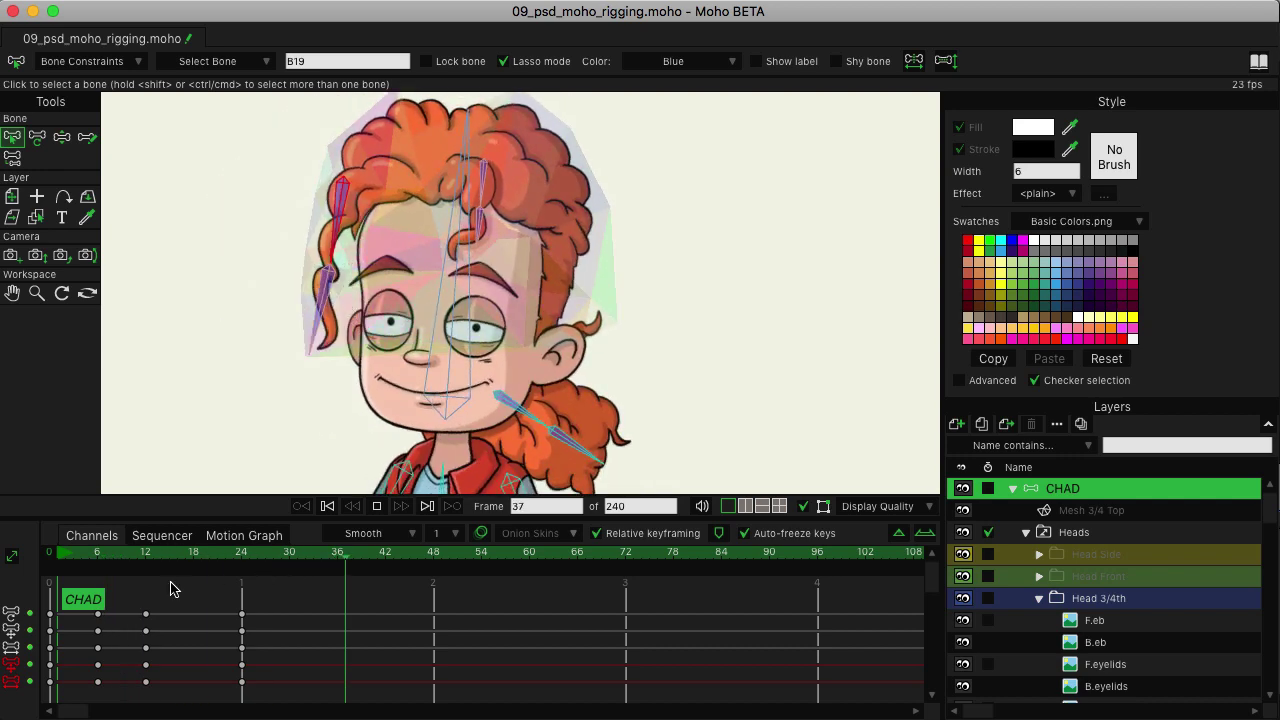
key("space")
left_click_drag(92, 571, 447, 590)
left_click_drag(235, 602, 60, 609)
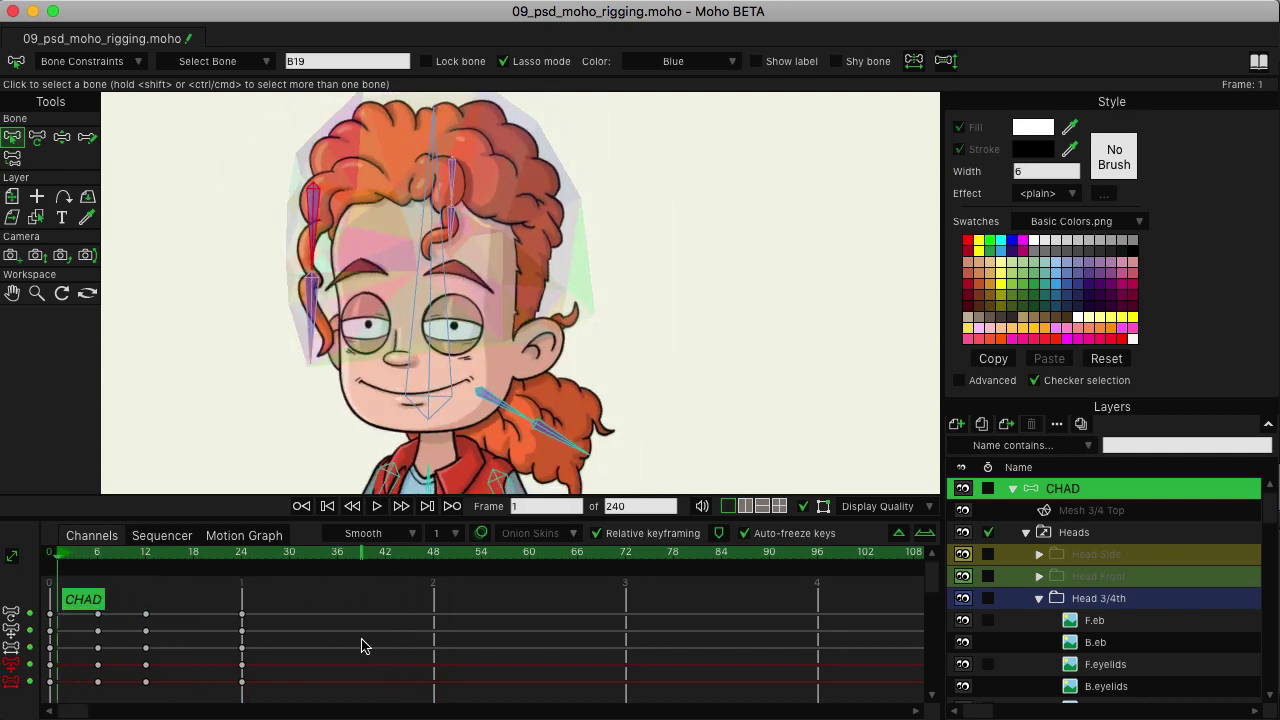